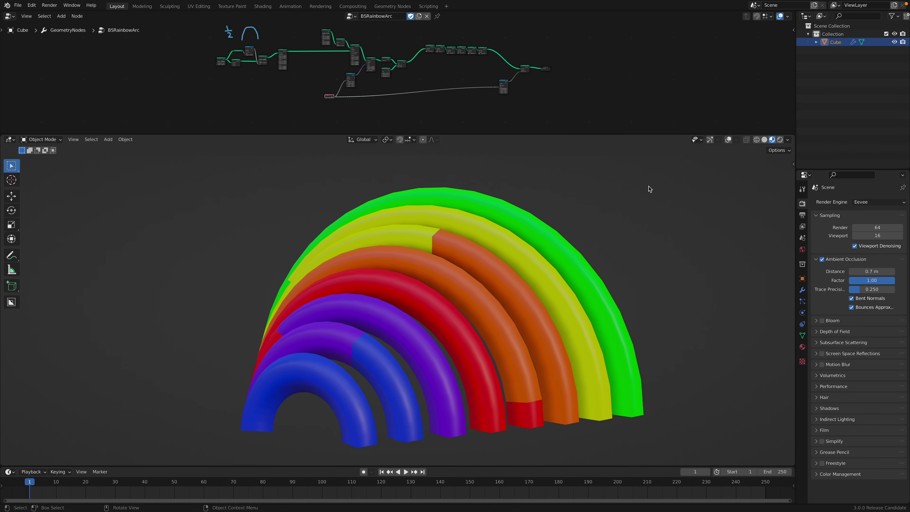
- Enlarge the node editor above the 3D viewport and save the file
left_click_drag(616, 134, 559, 207)
scroll(416, 150, "up", 6)
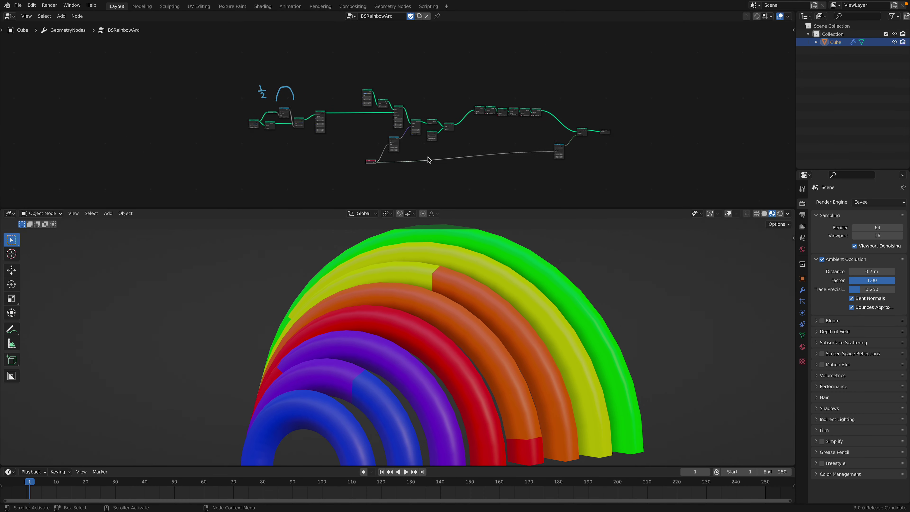
scroll(403, 139, "up", 3)
middle_click_drag(371, 130, 475, 116)
scroll(384, 128, "down", 3)
middle_click_drag(293, 94, 380, 109)
scroll(379, 109, "up", 2)
scroll(335, 94, "up", 2)
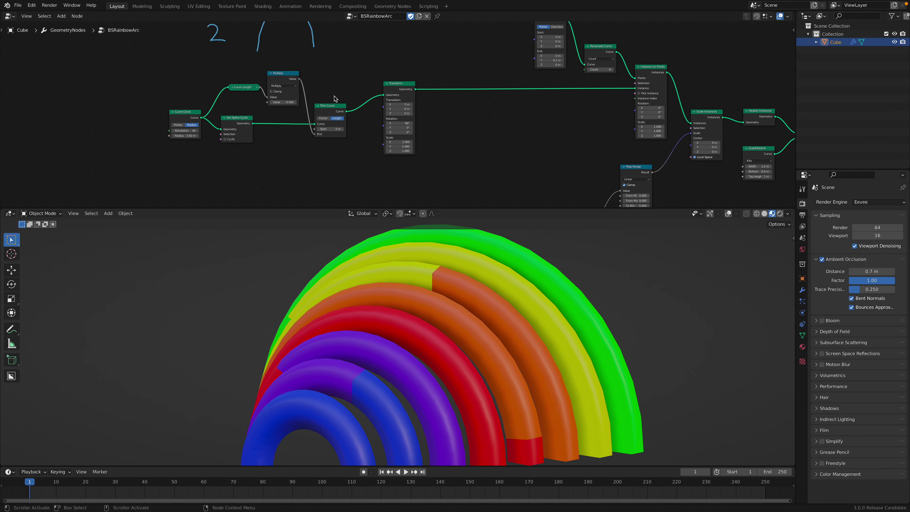
left_click_drag(445, 207, 443, 214)
middle_click_drag(435, 247, 465, 266)
key("ctrl+s")
- Examine the rainbow arcs from several angles alongside the BSRainbowArc node tree
middle_click_drag(459, 173, 238, 152)
middle_click_drag(311, 149, 385, 134)
middle_click_drag(442, 279, 411, 326)
middle_click_drag(286, 415, 324, 403)
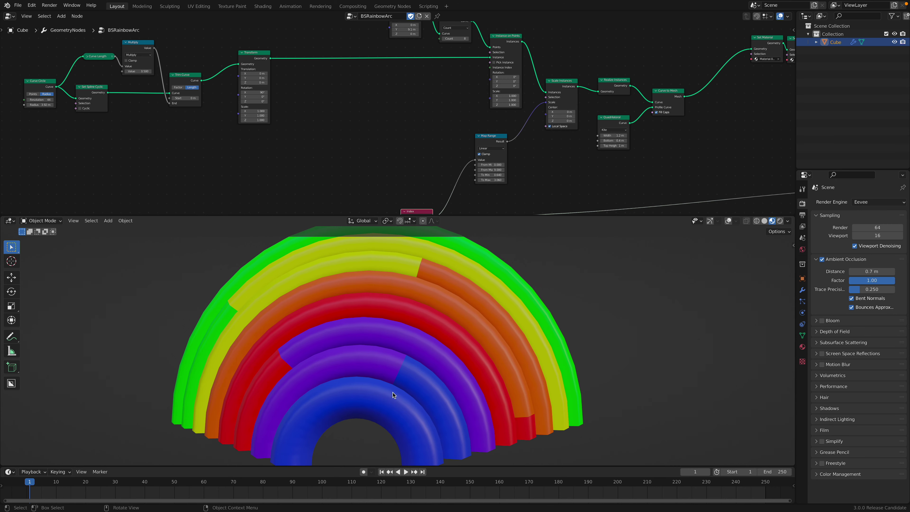
middle_click_drag(396, 364, 399, 400)
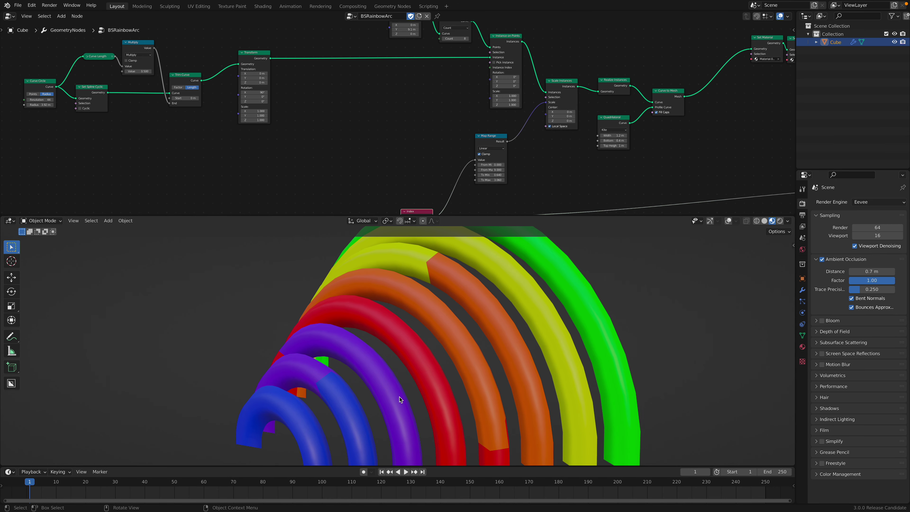
middle_click_drag(599, 373, 573, 311)
middle_click_drag(402, 366, 596, 308)
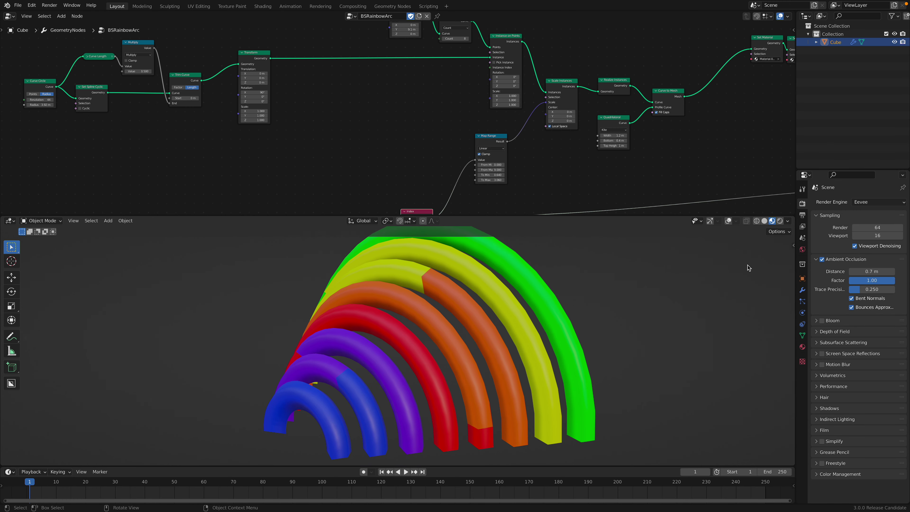
- Open the Cube's modifier settings and switch the GeometryNodes modifier's viewport display off and back on
left_click(803, 336)
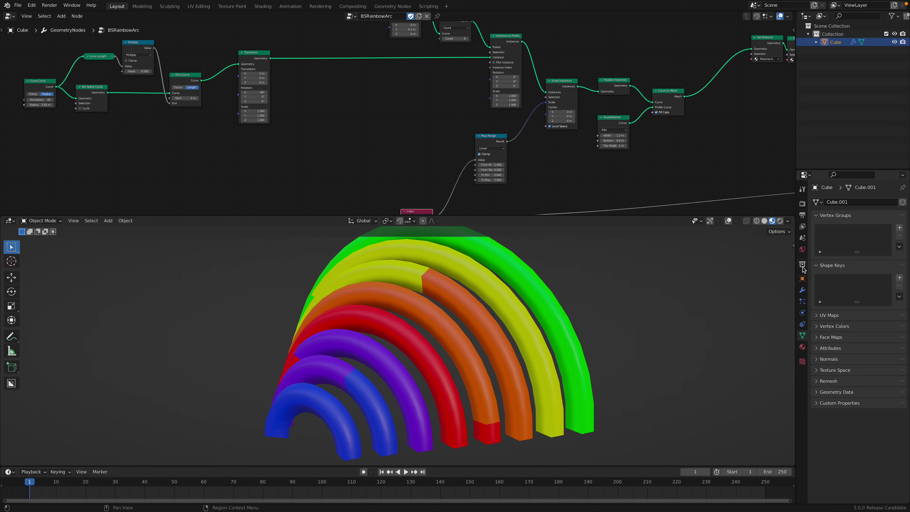
left_click(802, 290)
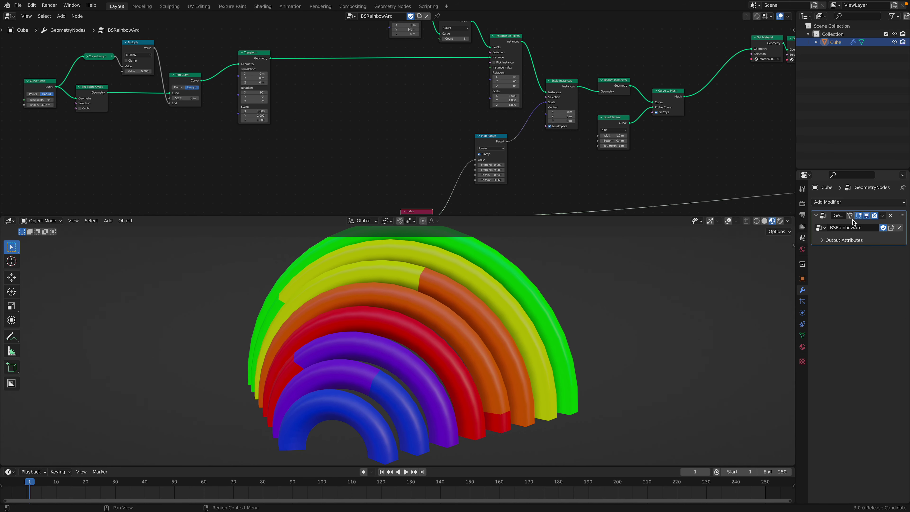
left_click(867, 216)
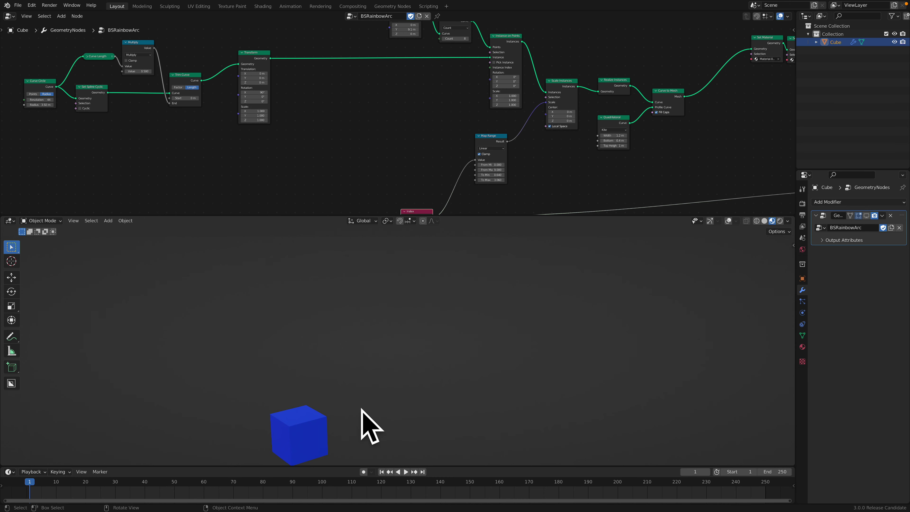
left_click(867, 216)
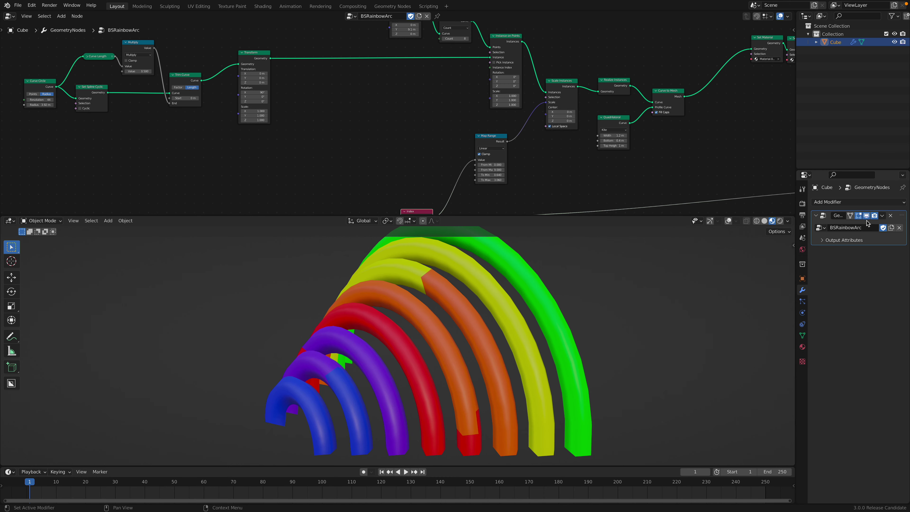
- Display the Cube's material slots, select Material.001 and save the file
left_click(803, 347)
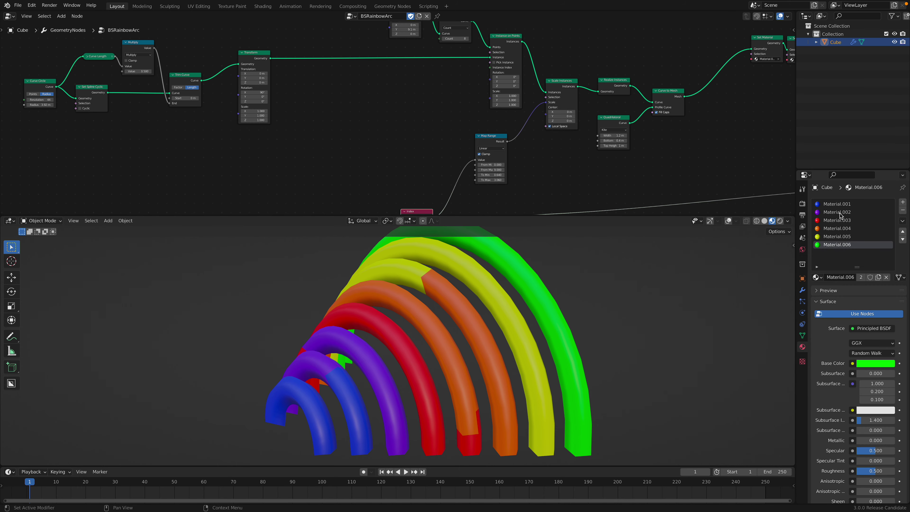
middle_click_drag(667, 332, 649, 340)
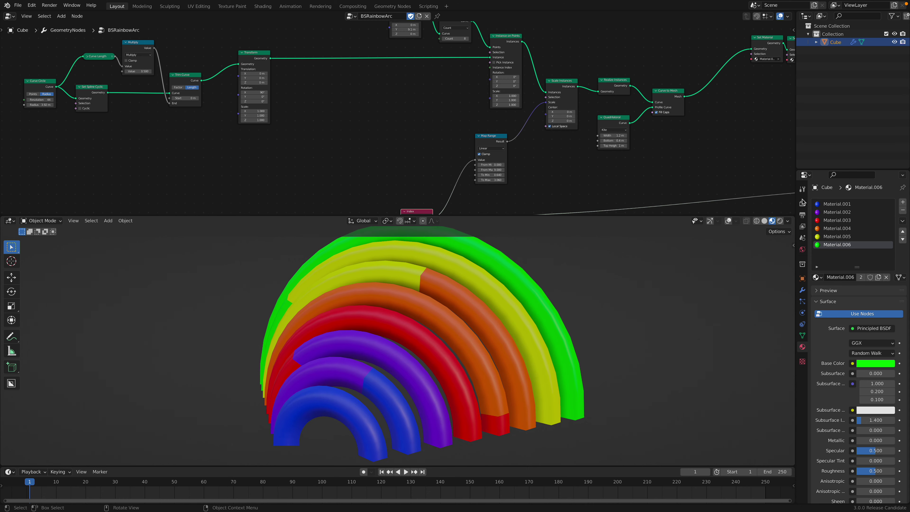
left_click(835, 205)
key("ctrl+s")
- Slightly reposition the nodes in the Set Material chain after Curve to Mesh
middle_click_drag(491, 120, 256, 131)
middle_click_drag(469, 120, 230, 157)
scroll(310, 148, "up", 6)
scroll(255, 93, "down", 2)
left_click_drag(254, 74, 249, 74)
left_click_drag(305, 74, 302, 72)
left_click_drag(344, 82, 342, 77)
left_click_drag(397, 83, 396, 81)
left_click(450, 85)
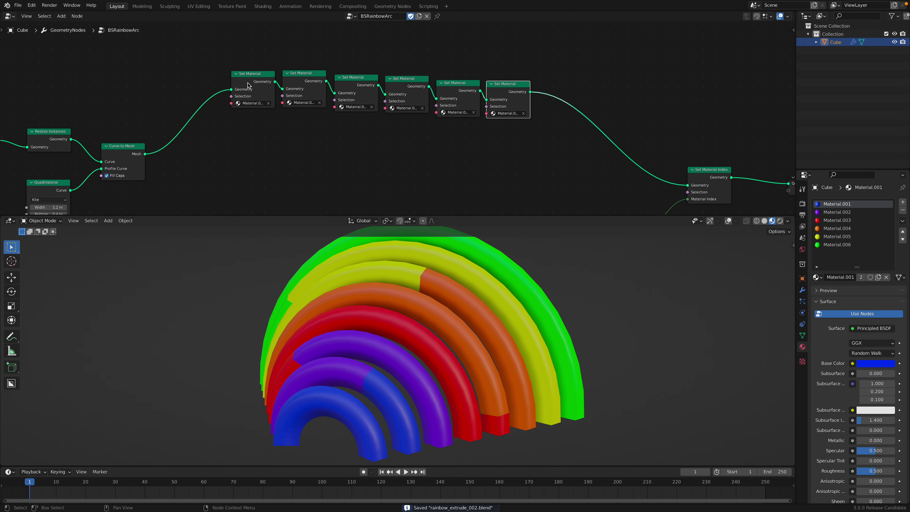
- Enlarge the node editor further to show the arc-building nodes at the start of the tree
scroll(354, 86, "down", 4)
middle_click_drag(324, 92, 405, 88)
middle_click_drag(325, 107, 453, 96)
scroll(453, 101, "down", 3)
middle_click_drag(275, 88, 467, 86)
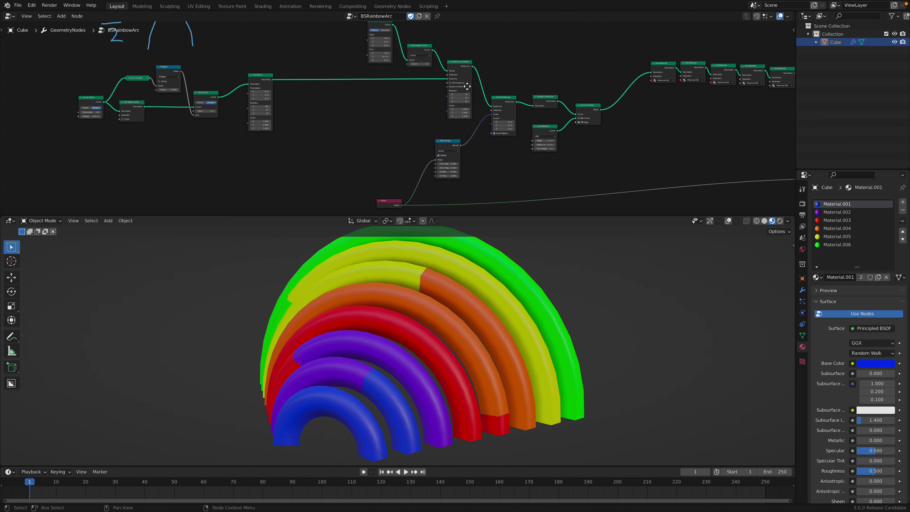
middle_click_drag(395, 129, 473, 121)
middle_click_drag(460, 309, 478, 309)
middle_click_drag(264, 113, 424, 160)
scroll(343, 130, "up", 4)
scroll(331, 132, "up", 3)
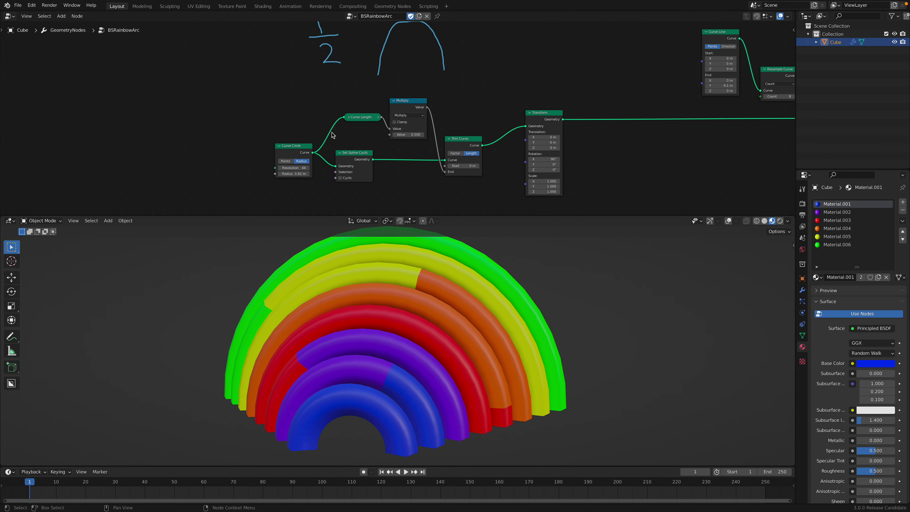
left_click_drag(320, 215, 320, 247)
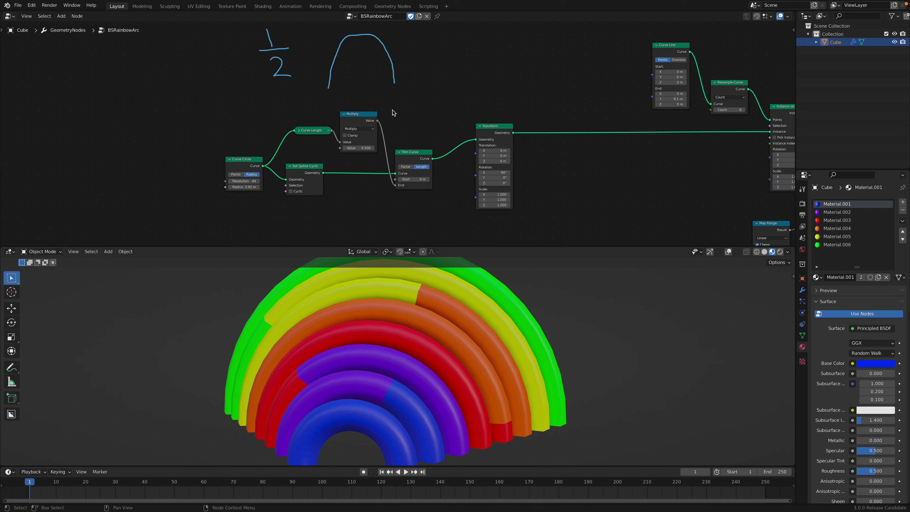
- Try a resolution of 10 on the Curve Circle node and settle on 52
scroll(231, 161, "up", 2)
type("10")
key("Return")
left_click_drag(208, 173, 243, 171)
middle_click_drag(457, 329, 441, 322)
scroll(441, 321, "down", 1)
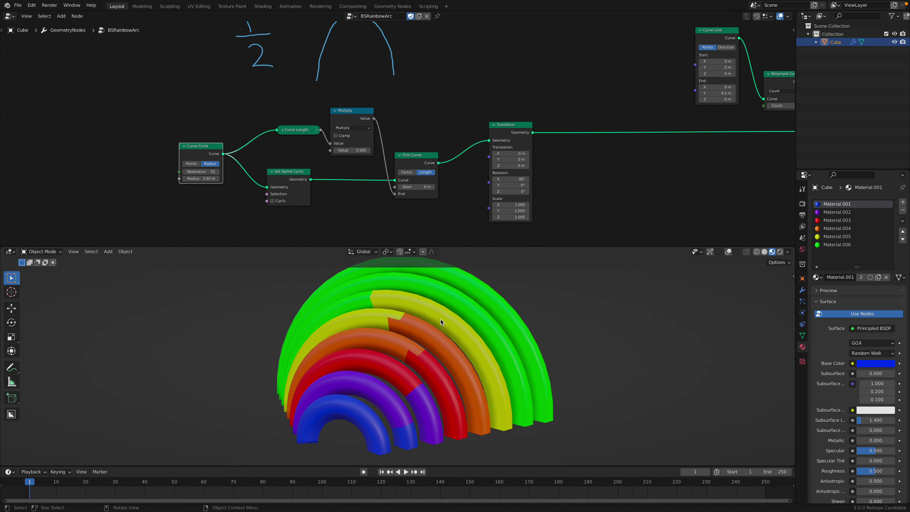
middle_click_drag(401, 357, 403, 359)
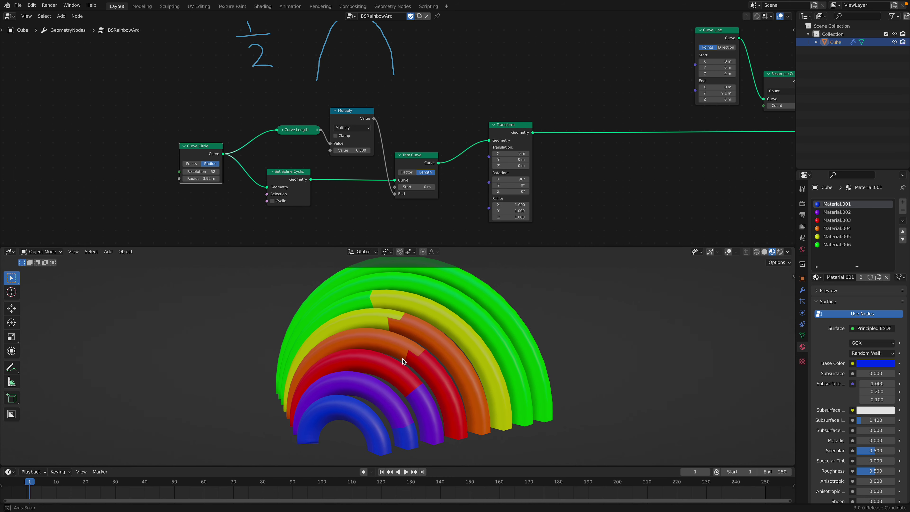
- Reposition the Curve Circle node and set its radius to 4 m
left_click_drag(187, 145, 178, 137)
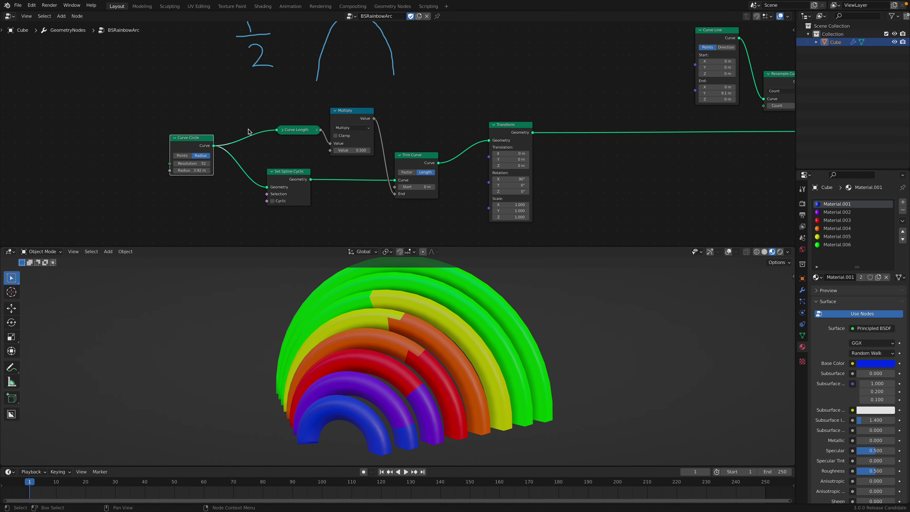
key("Return")
mouse_move(198, 172)
left_mouse_down()
mouse_move(273, 171)
mouse_move(175, 171)
mouse_move(197, 171)
left_mouse_up()
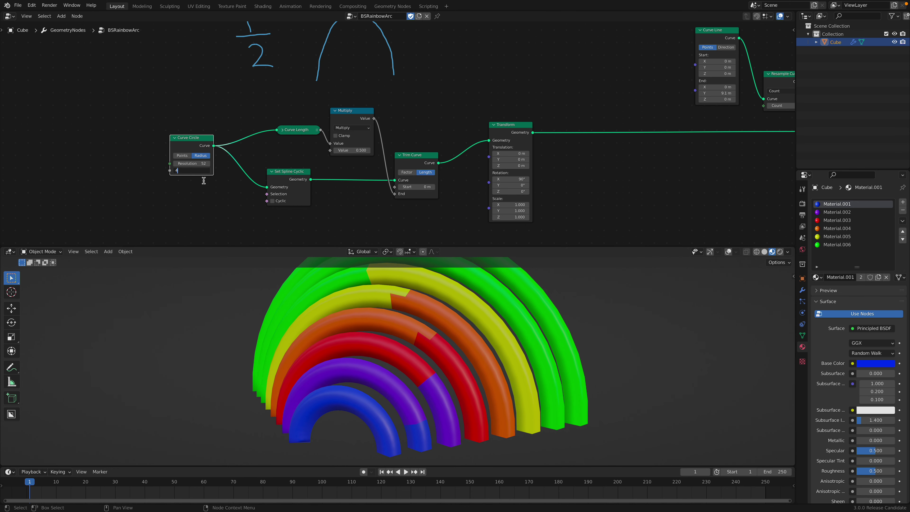
type("4")
key("Return")
- Rearrange the Set Spline Cyclic, Curve Length, Multiply and Trim Curve nodes into a more spacious layout
left_click_drag(298, 179, 307, 178)
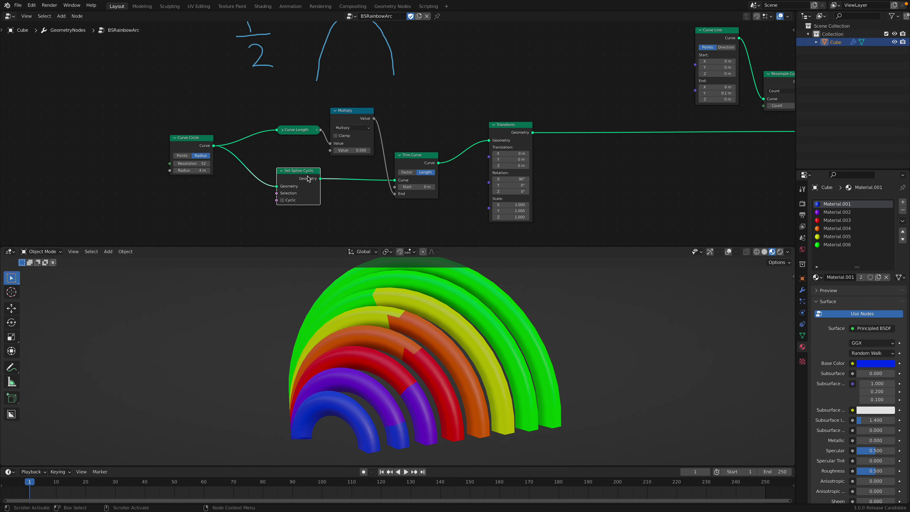
left_click_drag(306, 127, 271, 123)
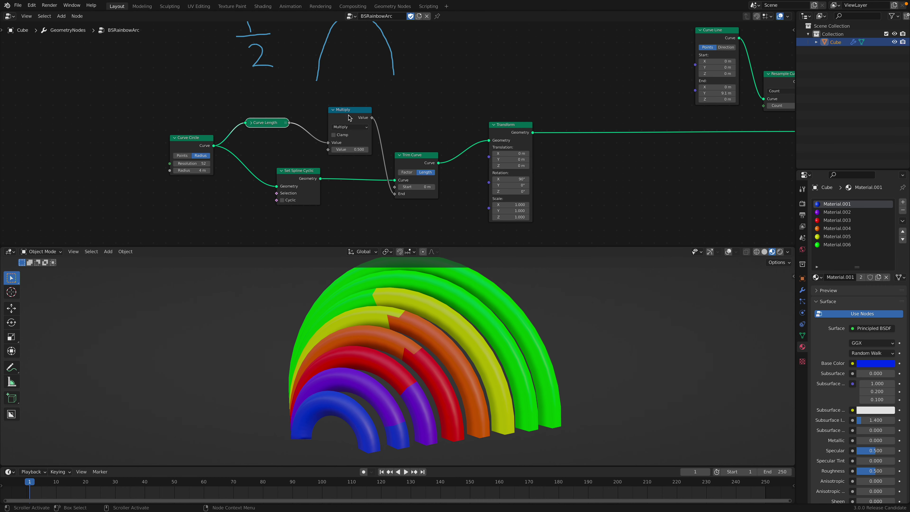
left_click_drag(349, 118, 341, 118)
left_click_drag(411, 163, 413, 155)
left_click_drag(302, 172, 342, 183)
left_click(420, 151)
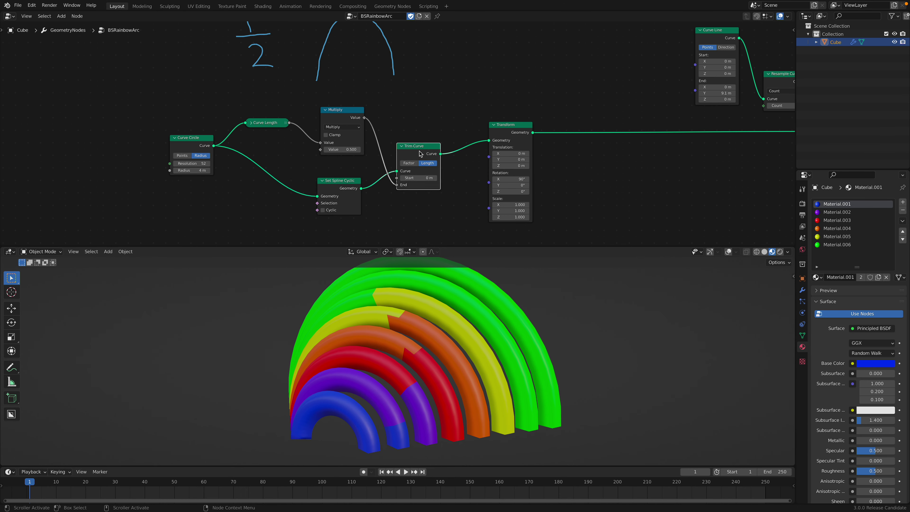
left_click_drag(359, 181, 353, 175)
- Toggle Cyclic on the Set Spline Cyclic node to compare closed circles with half arcs, leaving it off
middle_click_drag(374, 206, 316, 203)
left_click(271, 202)
left_click(271, 201)
left_click(272, 201)
scroll(411, 392, "down", 3)
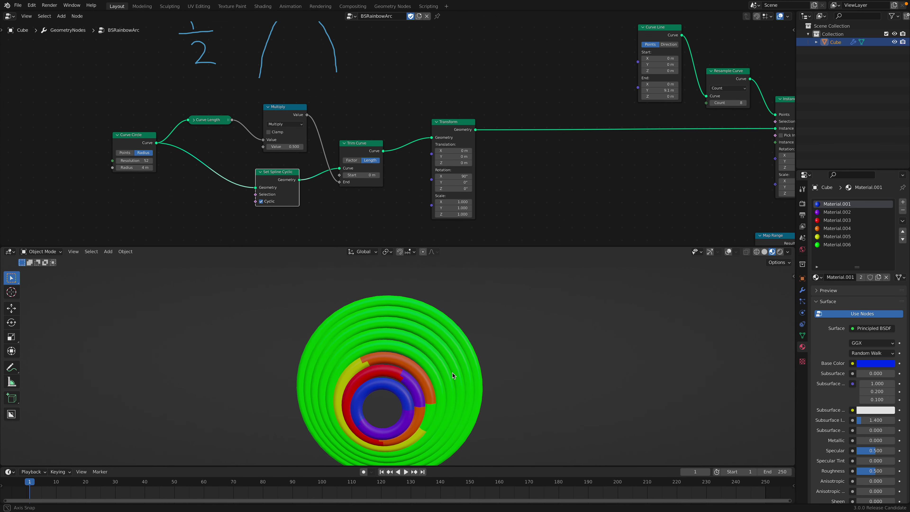
left_click(271, 201)
left_click(271, 202)
left_click(269, 203)
- Reposition the Trim Curve and Transform nodes slightly and save the file
left_click_drag(359, 148, 357, 143)
middle_click_drag(456, 133, 356, 125)
left_click_drag(356, 123, 356, 116)
key("ctrl+s")
- Try a lower X rotation on the Transform node with Cyclic enabled, and restore 90° and the non-cyclic spline
left_click_drag(354, 161, 324, 162)
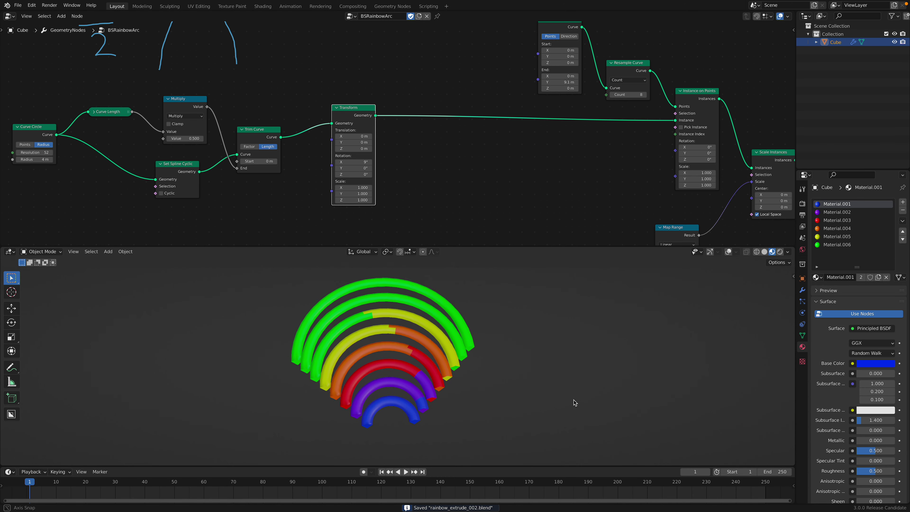
left_click(161, 193)
middle_click_drag(323, 334, 302, 330)
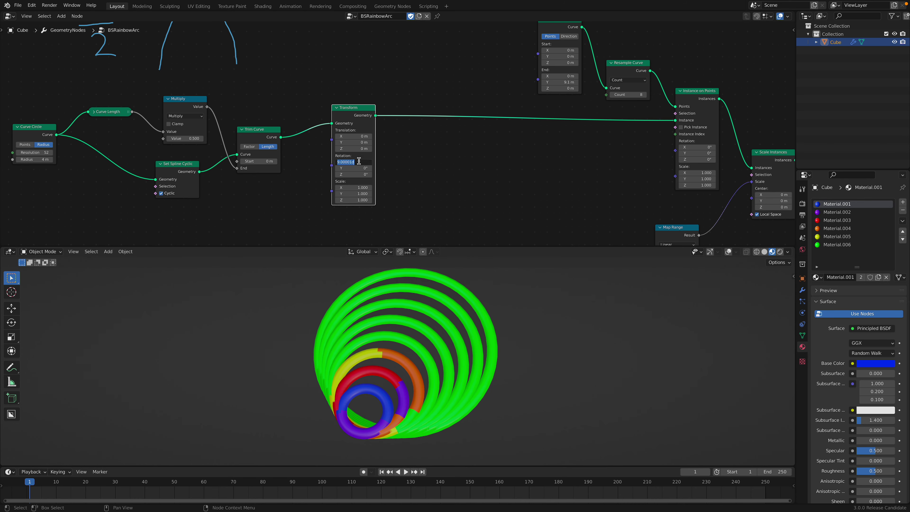
type("90")
key("Return")
middle_click_drag(499, 338, 491, 302)
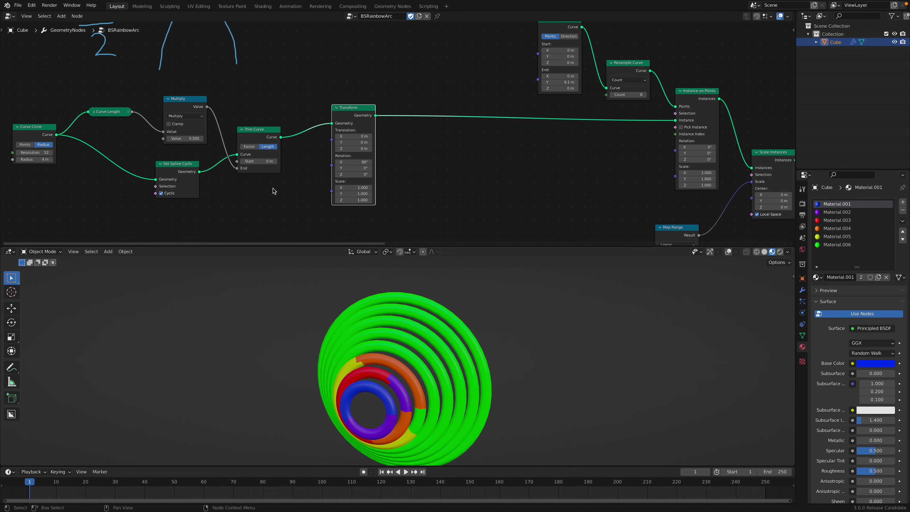
left_click(165, 193)
middle_click_drag(749, 313, 690, 308)
- Save the file and show the overlays and gizmos in the 3D viewport
key("super+s")
left_click(726, 252)
middle_click_drag(638, 375, 559, 368)
- Rearrange the Curve Line, Resample Curve and Instance on Points nodes closer together
scroll(534, 358, "up", 2)
middle_click_drag(432, 130, 343, 157)
left_click_drag(256, 140, 246, 147)
middle_click_drag(278, 150, 207, 174)
middle_click_drag(369, 156, 265, 163)
left_click_drag(300, 83, 282, 78)
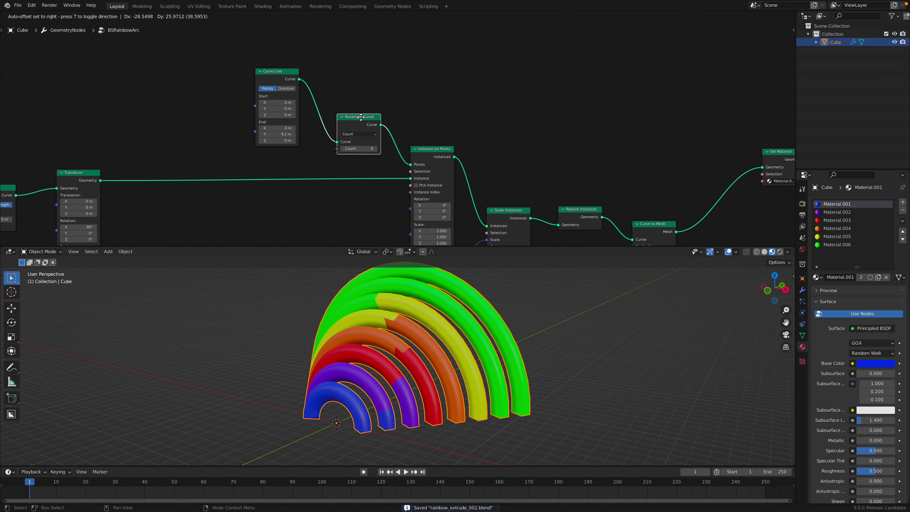
left_click_drag(363, 121, 347, 82)
left_click_drag(432, 149, 426, 136)
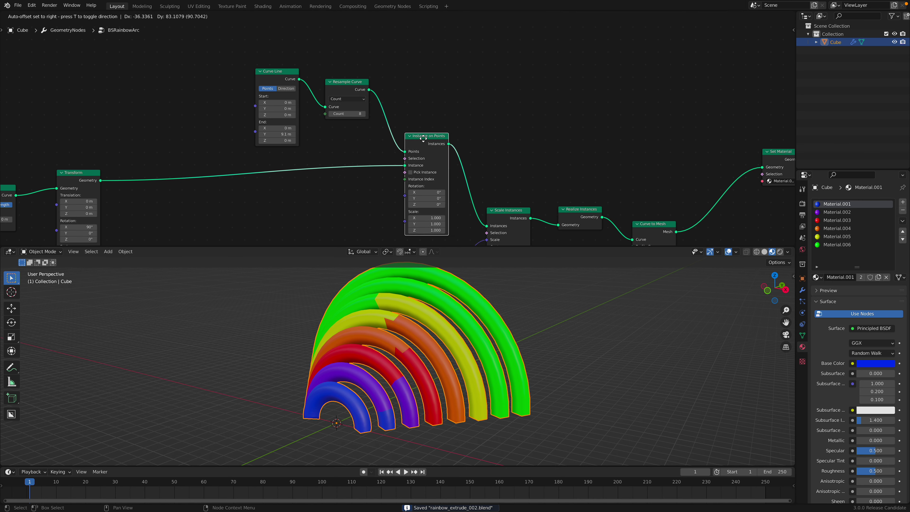
- Lower and raise the Resample Curve count to vary the number of arcs
left_click(330, 115)
left_click(330, 115)
left_click(330, 114)
left_click(364, 115)
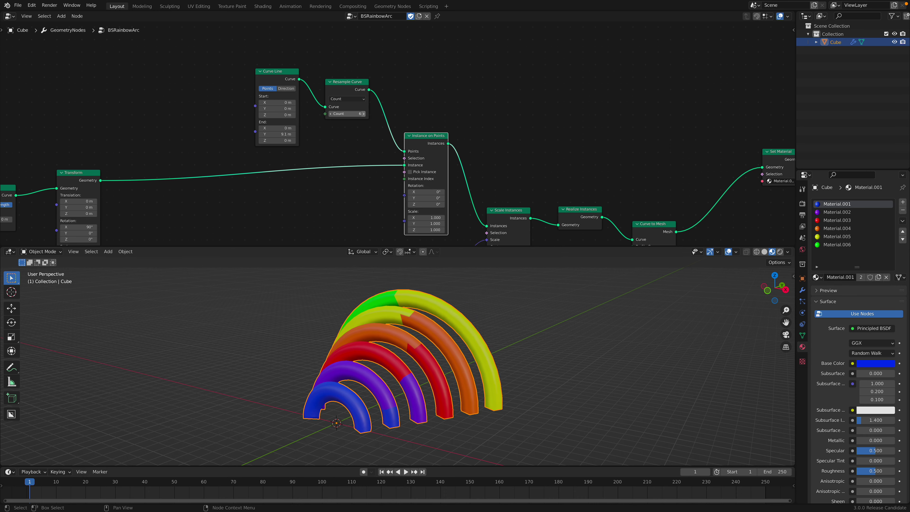
left_click(364, 114)
left_click(364, 114)
left_click(364, 115)
- Try a Curve Line end Y of 14.9 m with a Resample Curve count of 16
mouse_move(282, 132)
left_mouse_down()
mouse_move(308, 131)
mouse_move(297, 131)
left_mouse_up()
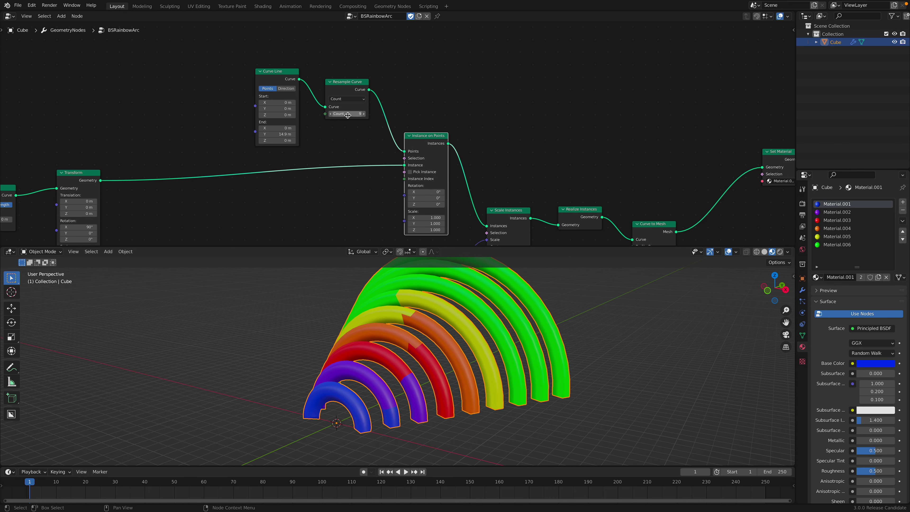
left_click(363, 115)
left_click(363, 115)
left_click(363, 115)
left_click(364, 115)
left_click(363, 115)
left_click(363, 114)
left_click(363, 115)
middle_click_drag(480, 280, 436, 273)
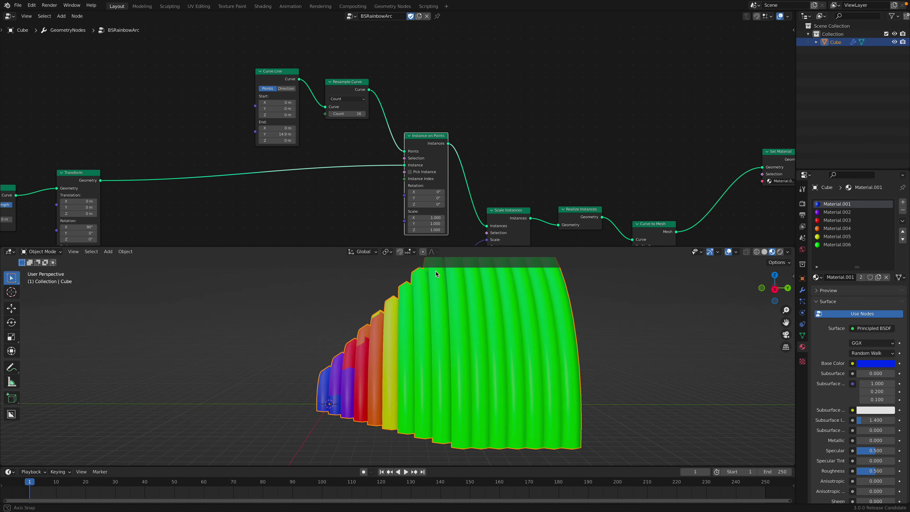
- Set the Resample Curve count to 10 and the Curve Line end Y to 12.5 m, and save the file
mouse_move(333, 118)
left_mouse_down()
mouse_move(321, 115)
mouse_move(339, 115)
left_mouse_up()
left_click(364, 115)
left_click_drag(287, 134, 279, 134)
middle_click_drag(439, 311, 381, 324)
key("ctrl+s")
- Reposition the Resample Curve, Transform and Curve Line nodes to tidy the node tree
middle_click_drag(468, 186, 395, 128)
left_click_drag(358, 82, 343, 54)
middle_click_drag(336, 66, 346, 97)
left_click_drag(346, 92, 348, 110)
middle_click_drag(342, 94, 396, 94)
scroll(396, 94, "down", 2)
middle_click_drag(176, 140, 234, 137)
left_click_drag(166, 145, 152, 144)
scroll(371, 54, "up", 3)
middle_click_drag(371, 54, 309, 64)
left_click_drag(287, 66, 280, 66)
left_click_drag(354, 81, 346, 75)
- Move the Scale Instances, Map Range and Index nodes up beside Instance on Points
middle_click_drag(444, 96, 389, 79)
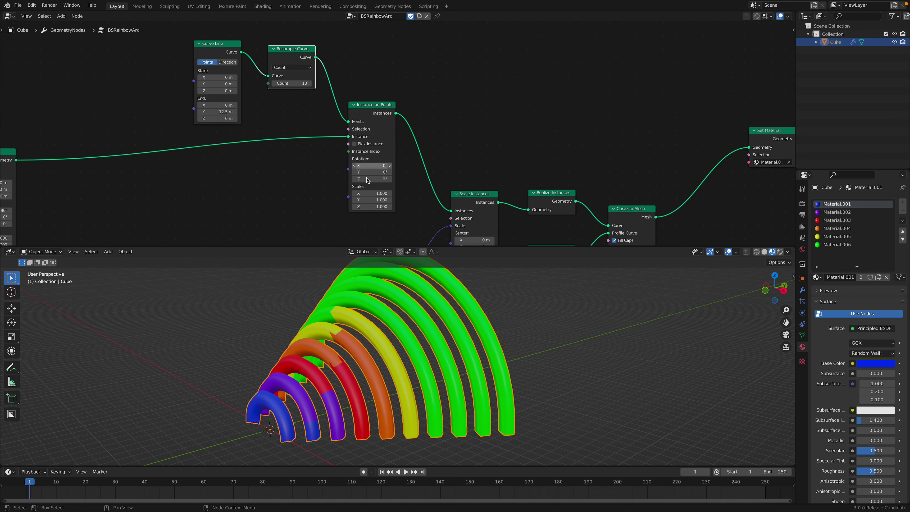
middle_click_drag(373, 179, 329, 158)
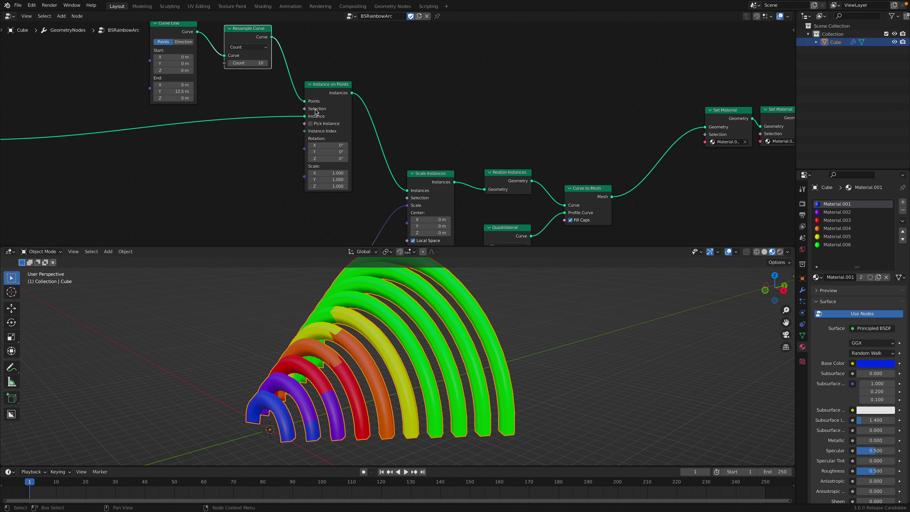
middle_click_drag(366, 153, 270, 102)
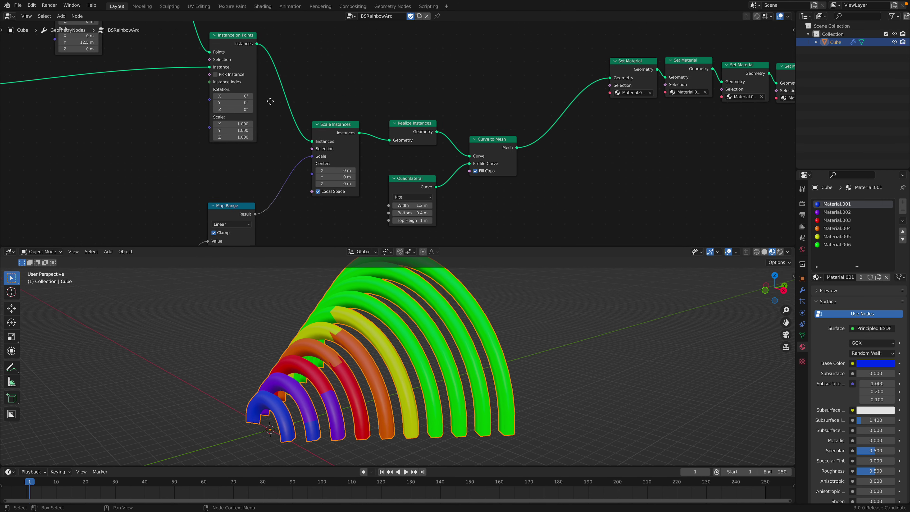
left_click_drag(320, 126, 316, 102)
middle_click_drag(275, 190, 326, 107)
left_click_drag(294, 131, 309, 101)
left_click_drag(183, 235, 213, 180)
- Try a From Max of 9 in the Map Range node that drives Scale Instances
middle_click_drag(272, 163, 252, 205)
scroll(255, 202, "up", 1)
mouse_move(315, 300)
middle_mouse_down()
mouse_move(326, 297)
mouse_move(304, 302)
middle_mouse_up()
scroll(243, 177, "down", 3)
middle_click_drag(265, 174, 340, 186)
scroll(282, 160, "down", 1)
middle_click_drag(286, 160, 377, 163)
mouse_move(461, 202)
left_mouse_down()
mouse_move(439, 202)
mouse_move(462, 207)
left_mouse_up()
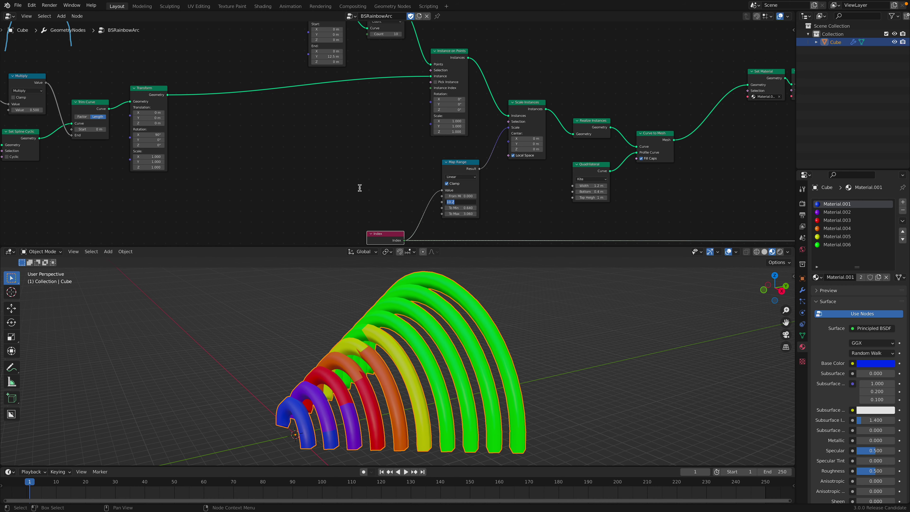
type("9")
key("Return")
- Set the From Max of the Map Range node driving Scale Instances to 10
middle_click_drag(391, 188, 398, 188)
middle_click_drag(252, 133, 354, 164)
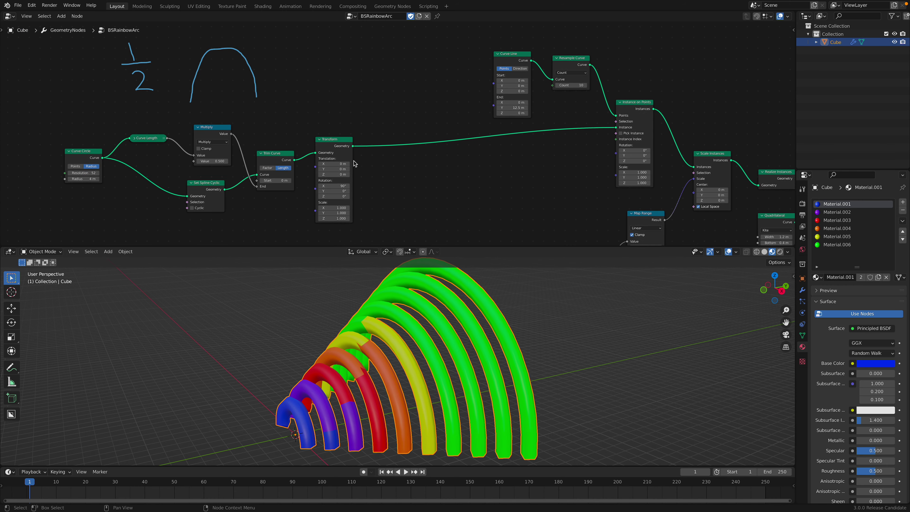
middle_click_drag(449, 123, 323, 128)
scroll(322, 128, "up", 2)
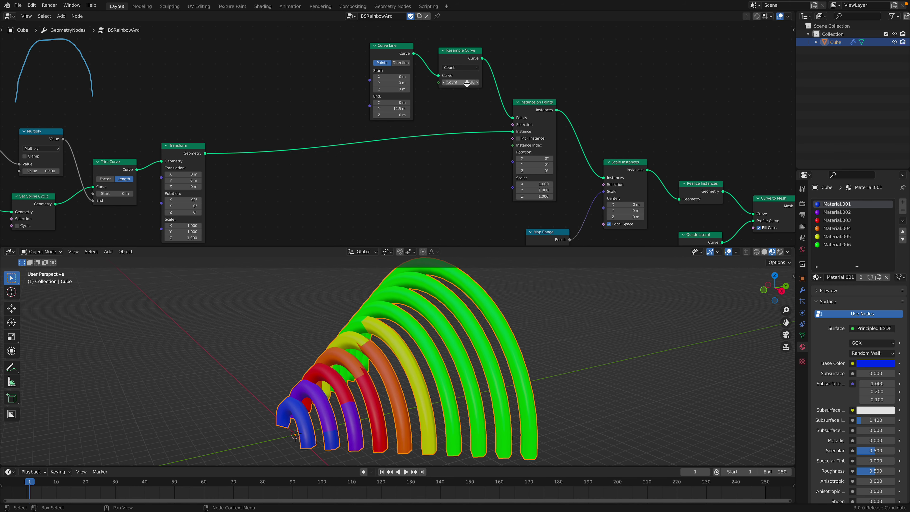
middle_click_drag(477, 85, 436, 65)
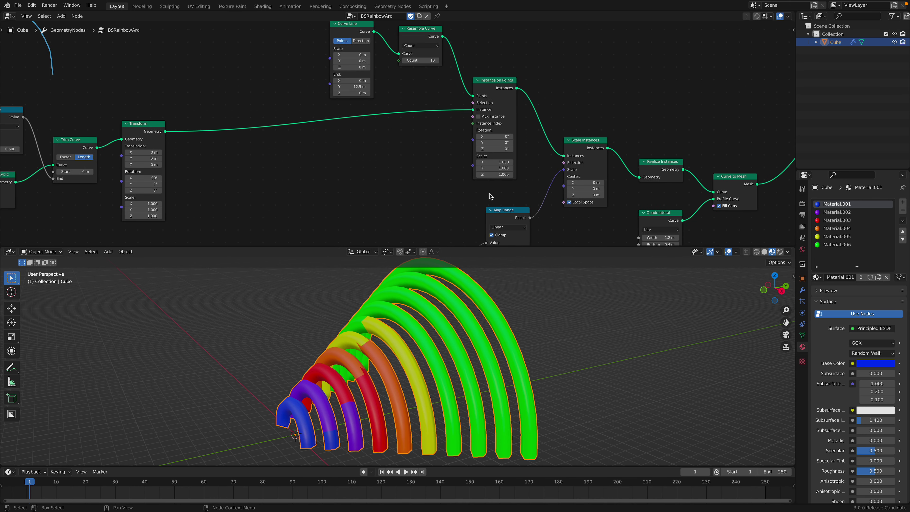
middle_click_drag(491, 197, 464, 139)
type("10")
key("Return")
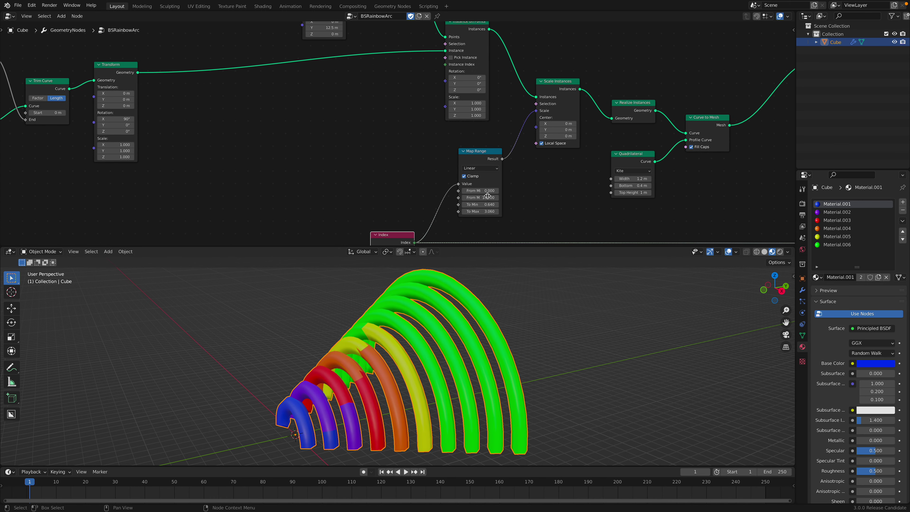
- Set the To Min to 1.040 and the To Max to 3.660 in the Map Range driving Scale Instances
mouse_move(488, 204)
left_mouse_down()
mouse_move(577, 211)
mouse_move(437, 211)
mouse_move(502, 205)
mouse_move(476, 205)
mouse_move(502, 211)
mouse_move(487, 211)
left_mouse_up()
middle_click_drag(372, 378, 330, 391)
mouse_move(493, 213)
left_mouse_down()
mouse_move(523, 213)
mouse_move(490, 211)
left_mouse_up()
middle_click_drag(489, 195, 470, 180)
left_click_drag(466, 190, 472, 190)
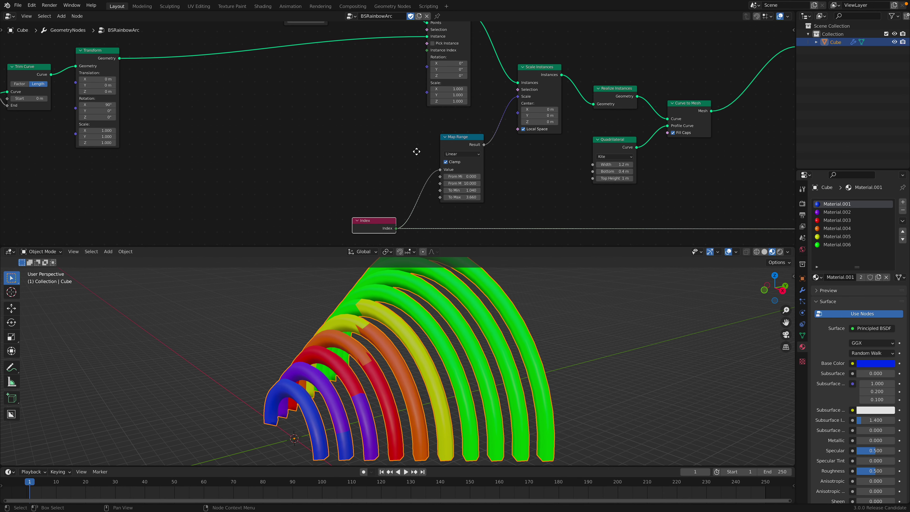
- Add a Value node in the empty space above the link from Transform to Instance on Points
middle_click_drag(416, 151, 422, 176)
scroll(394, 143, "down", 4)
middle_click_drag(353, 154, 370, 172)
scroll(406, 108, "up", 1)
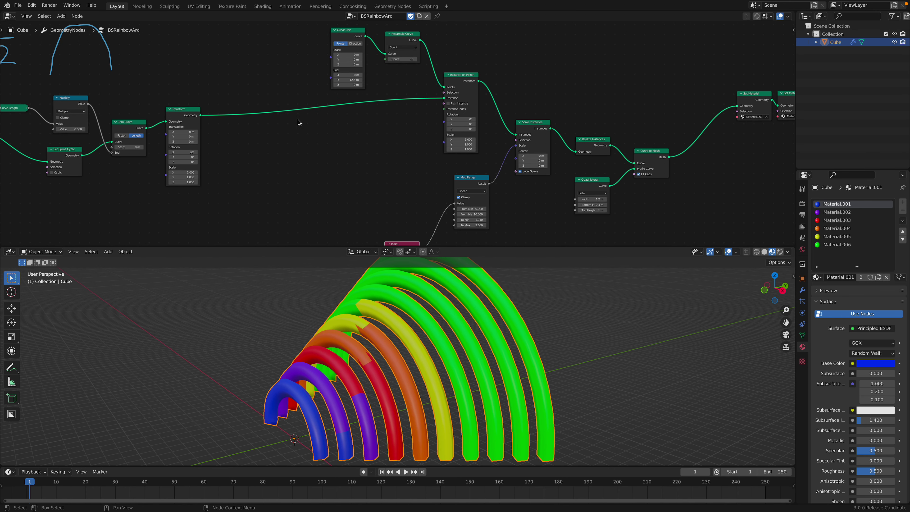
middle_click_drag(301, 126, 306, 144)
key("shift+a")
left_click(283, 97)
type("value")
key("Return")
left_click(277, 107)
left_click_drag(276, 107, 240, 102)
- Add a Float to Integer node between the Value node and the Curve Line node
key("shift+a")
left_click(272, 93)
type("float")
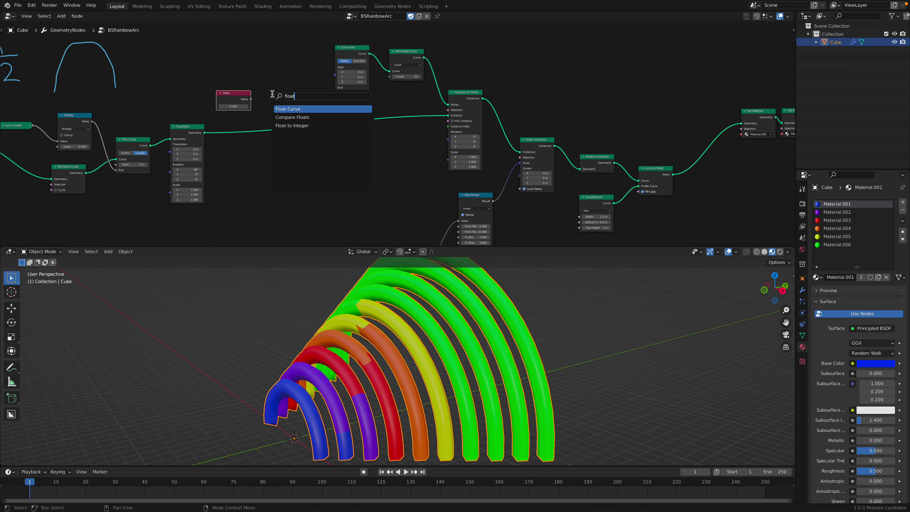
key("Down")
key("Down")
key("Return")
left_click(262, 88)
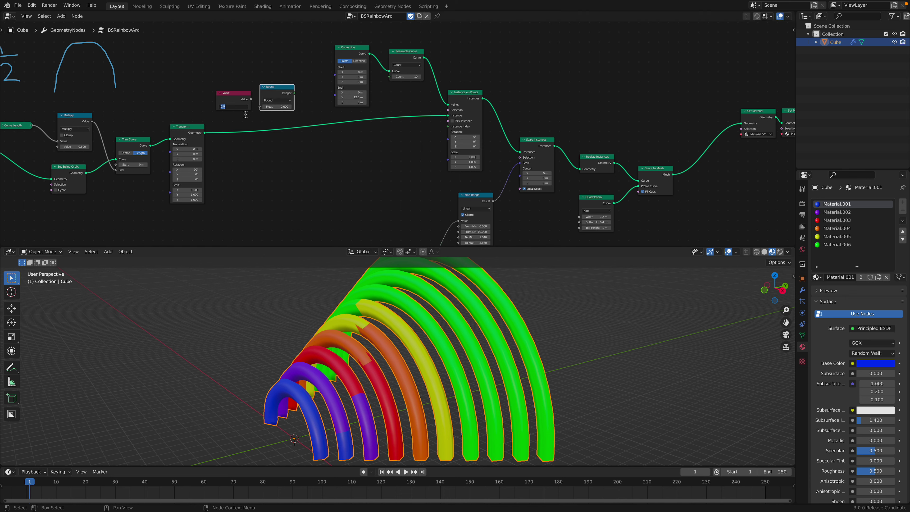
- Feed the Value through Float to Integer into both the Resample Curve Count and the Map Range From Max
left_click_drag(252, 101, 250, 102)
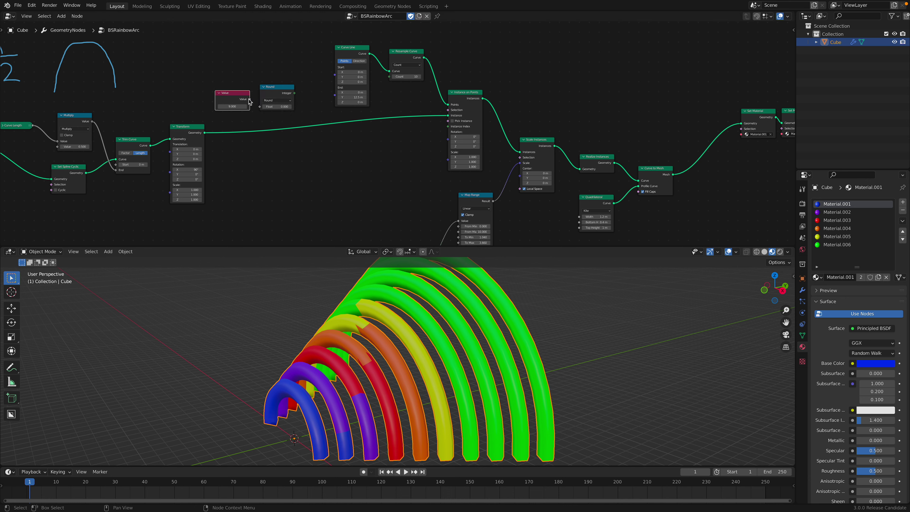
left_click_drag(294, 94, 317, 89)
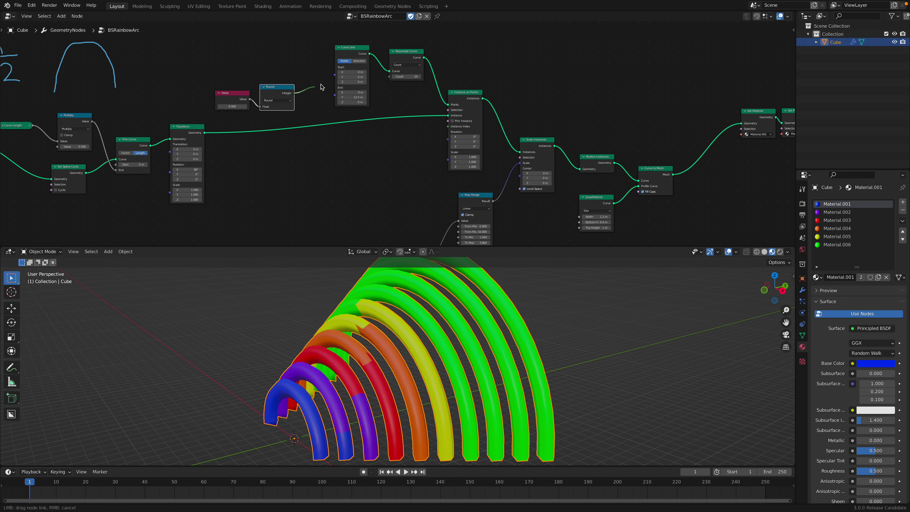
left_click_drag(390, 77, 390, 77)
middle_click_drag(323, 111, 287, 66)
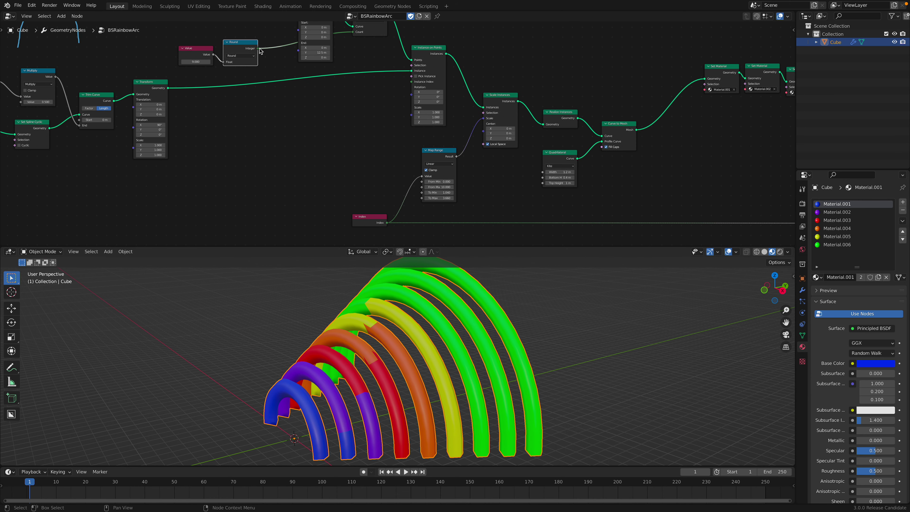
left_click_drag(355, 129, 422, 186)
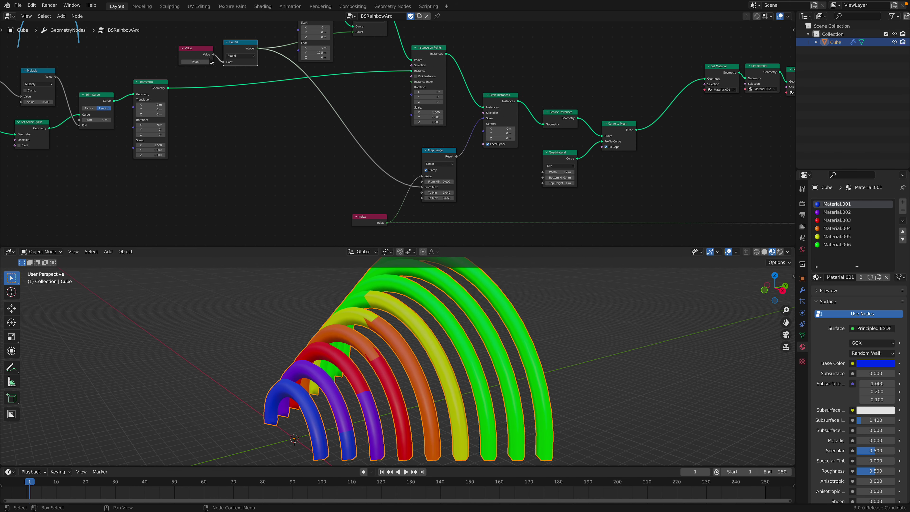
- Set the Value node that controls the number of arcs to 8
mouse_move(197, 68)
left_mouse_down()
mouse_move(218, 68)
mouse_move(208, 61)
left_mouse_up()
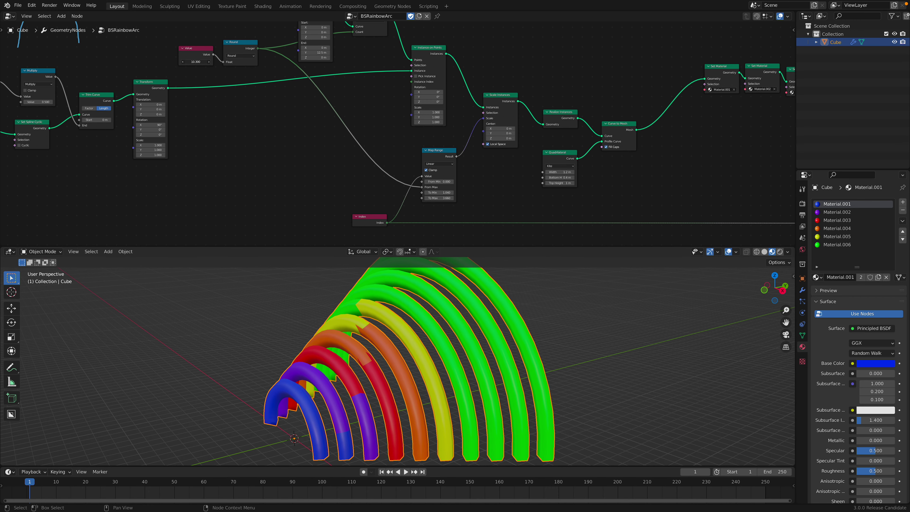
type("8")
key("Return")
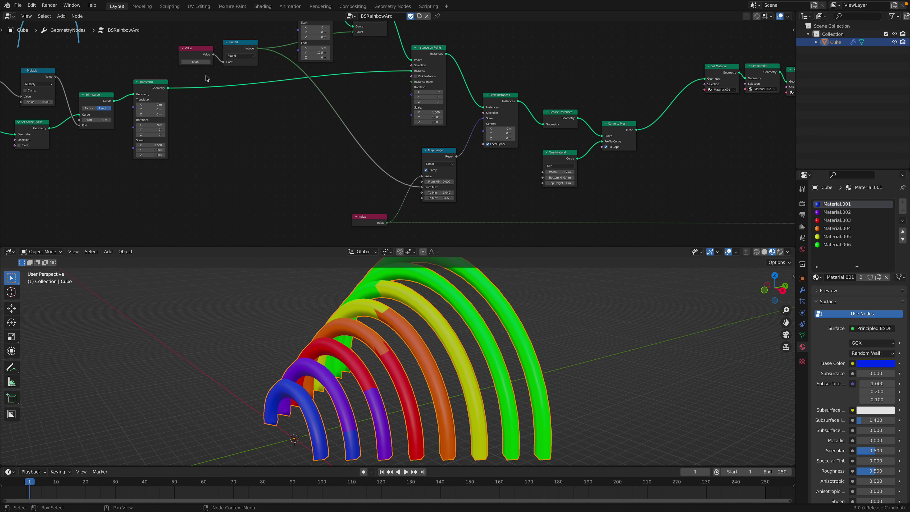
- Lower the arc scale Map Range to a To Min of 0.880 and a To Max of 2.640
middle_click_drag(418, 207, 381, 181)
mouse_move(406, 173)
left_mouse_down()
mouse_move(421, 173)
mouse_move(385, 167)
mouse_move(418, 172)
mouse_move(401, 169)
mouse_move(412, 166)
left_mouse_up()
middle_click_drag(458, 326, 388, 403)
- Nudge the Instance on Points and Scale Instances nodes to tidy the middle of the tree
middle_click_drag(458, 121, 297, 142)
scroll(310, 147, "up", 3)
left_click(297, 75)
middle_click_drag(290, 66, 306, 114)
left_click_drag(239, 71, 247, 61)
middle_click_drag(266, 67, 274, 41)
left_click_drag(323, 99, 324, 94)
left_click_drag(250, 41, 259, 42)
middle_click_drag(281, 57, 249, 73)
left_click_drag(305, 108, 302, 101)
- Rearrange the Realize Instances and Quadrilateral nodes in front of Curve to Mesh
scroll(302, 104, "down", 2)
middle_click_drag(338, 134, 261, 122)
left_click_drag(274, 125, 275, 110)
left_click_drag(281, 126, 283, 148)
left_click_drag(338, 139, 290, 114)
scroll(283, 115, "up", 3)
middle_click_drag(237, 97, 282, 89)
left_click_drag(234, 81, 384, 148)
- Set the Quadrilateral's Bottom to 0.94 m and save the file
middle_click_drag(361, 157, 369, 104)
scroll(369, 105, "up", 3)
left_click_drag(291, 126, 288, 116)
mouse_move(278, 157)
left_mouse_down()
mouse_move(319, 157)
mouse_move(287, 157)
left_mouse_up()
key("ctrl+s")
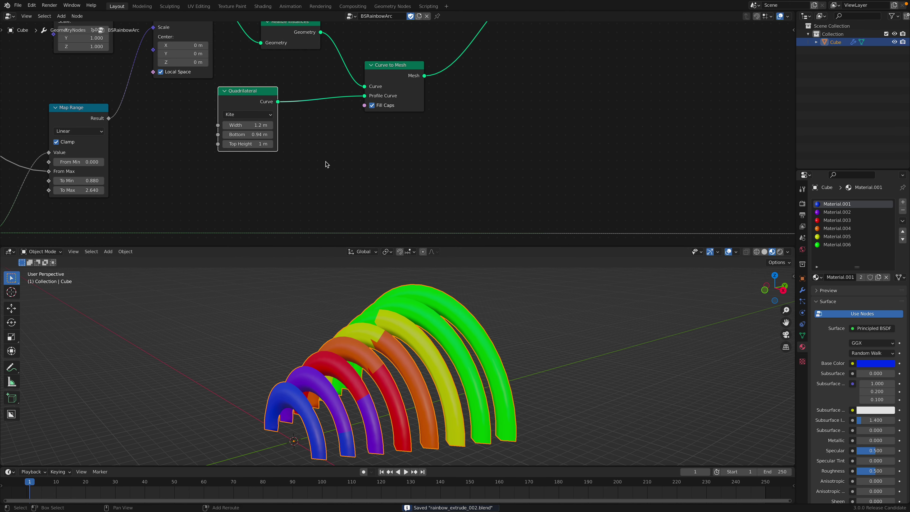
- Add a Curve Circle node with a resolution of 4 and link it to the Profile Curve of Curve to Mesh
key("shift+a")
type("scir")
key("Down")
key("Return")
left_click(296, 155)
double_click(324, 195)
type("4")
left_click_drag(365, 109, 365, 95)
mouse_move(401, 308)
middle_mouse_down()
mouse_move(465, 291)
mouse_move(421, 318)
mouse_move(395, 301)
middle_mouse_up()
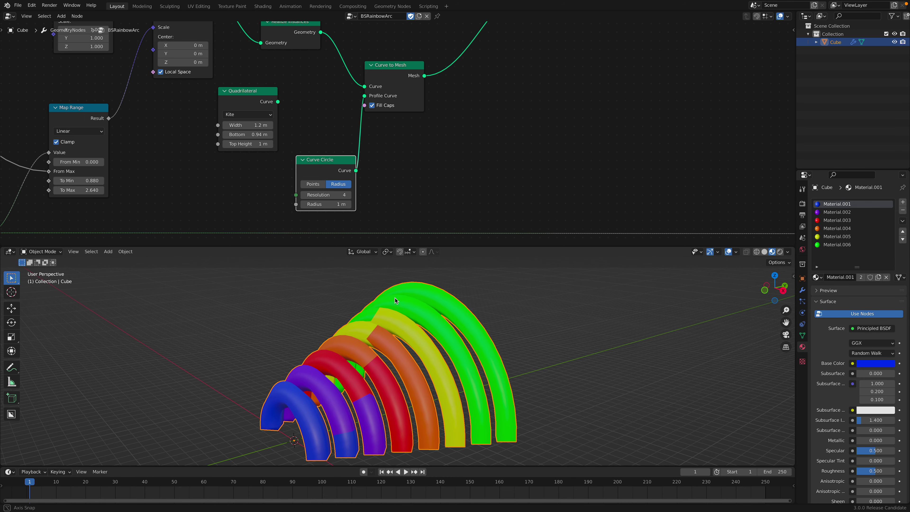
- Raise the profile Curve Circle's resolution to 11
left_click(348, 197)
left_click(349, 196)
left_click(348, 197)
left_click(348, 196)
left_click(349, 196)
left_click(348, 196)
left_click(348, 197)
- Set the profile Curve Circle's radius to 0.24 m and move the node closer to the Quadrilateral
middle_click_drag(421, 372, 417, 356)
mouse_move(326, 204)
left_mouse_down()
mouse_move(341, 204)
mouse_move(311, 204)
left_mouse_up()
middle_click_drag(333, 375, 333, 401)
left_click_drag(329, 160, 319, 149)
middle_click_drag(359, 411, 377, 408)
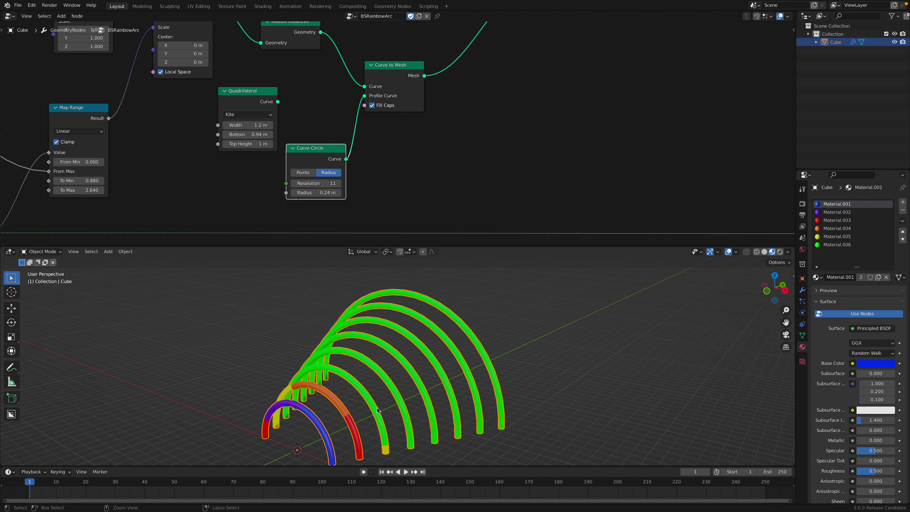
- Save the file and reposition the Index node and the Map Range node feeding the material index
scroll(501, 143, "down", 8)
left_click(178, 186)
middle_click_drag(209, 191, 280, 164)
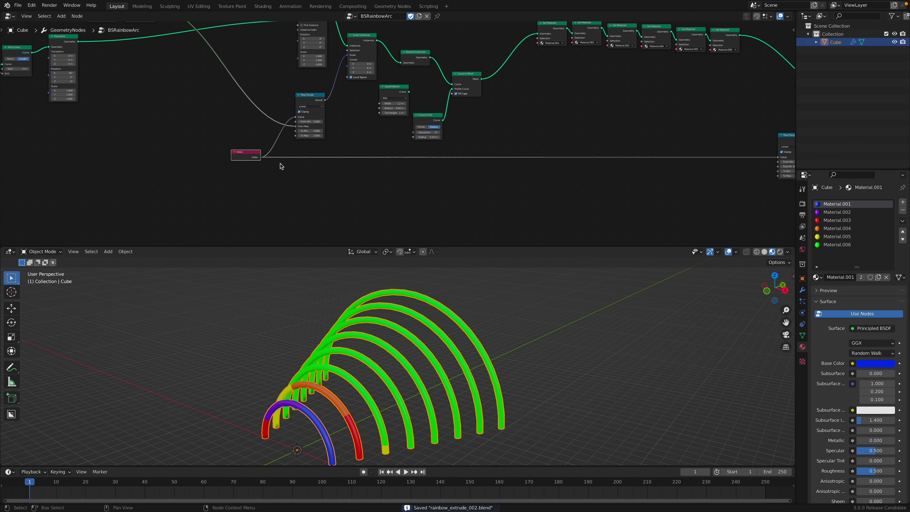
scroll(279, 163, "up", 7)
left_click_drag(110, 179, 81, 180)
middle_click_drag(191, 141, 256, 152)
scroll(194, 173, "down", 2)
left_click_drag(303, 89, 299, 88)
middle_click_drag(311, 410, 315, 371)
scroll(285, 175, "down", 1)
scroll(284, 175, "down", 3)
middle_click_drag(611, 167, 297, 151)
left_click_drag(562, 140, 541, 136)
- Join the six Set Material nodes into a frame and save the file
middle_click_drag(508, 137, 532, 220)
scroll(528, 137, "up", 2)
middle_click_drag(278, 53, 353, 94)
scroll(354, 94, "up", 1)
left_click(343, 93)
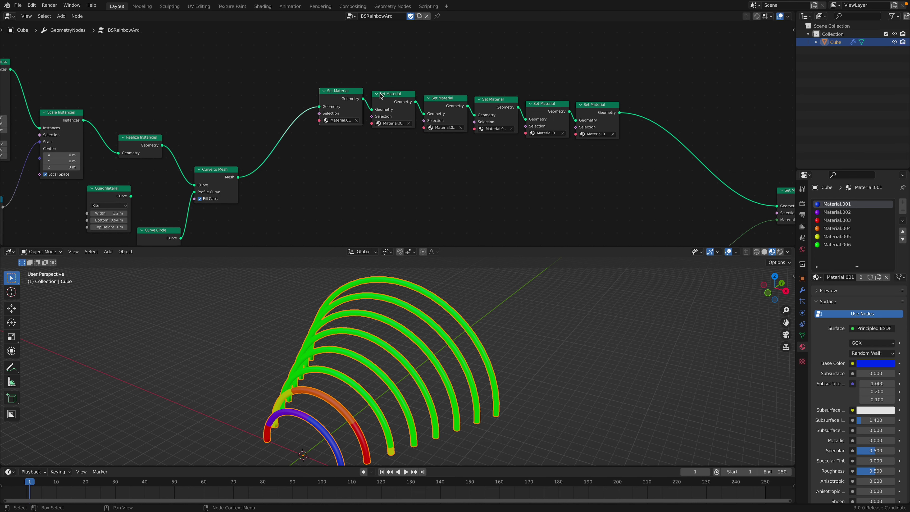
key("ctrl+j")
left_click_drag(574, 92, 570, 82)
middle_click_drag(597, 121, 511, 116)
middle_click_drag(568, 183, 478, 109)
left_click(497, 159)
middle_click_drag(321, 65, 451, 175)
scroll(400, 158, "up", 1)
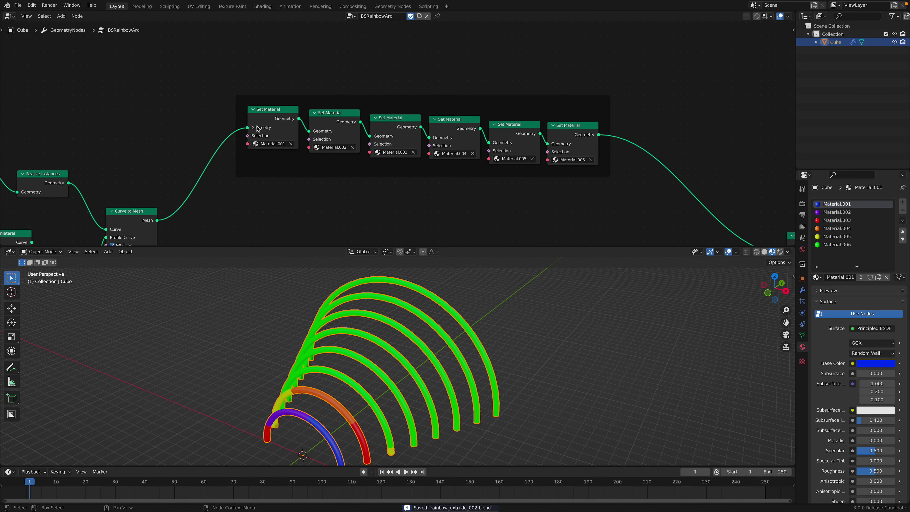
- Move the Set Material Index, Group Output and second Map Range nodes closer together and save the file
scroll(563, 154, "down", 3)
middle_click_drag(622, 193, 353, 88)
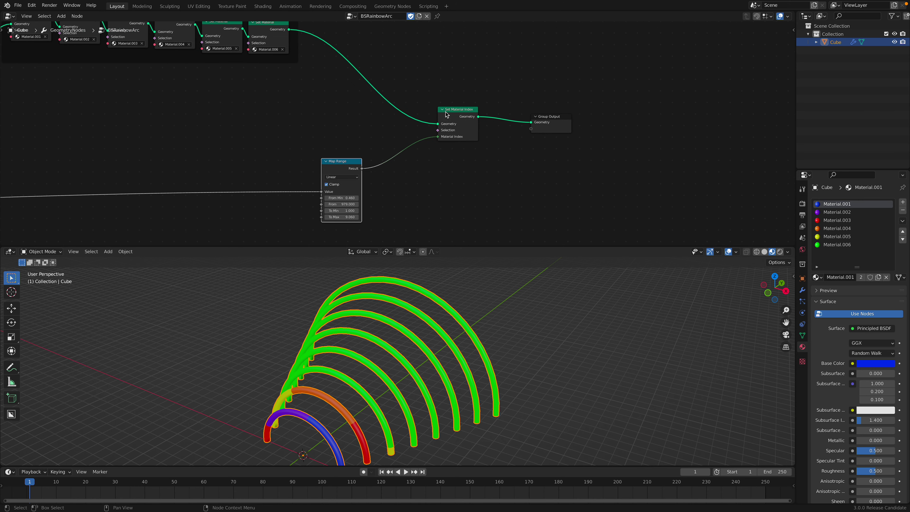
left_click_drag(447, 113, 406, 105)
scroll(462, 79, "up", 2)
left_click_drag(581, 115, 553, 107)
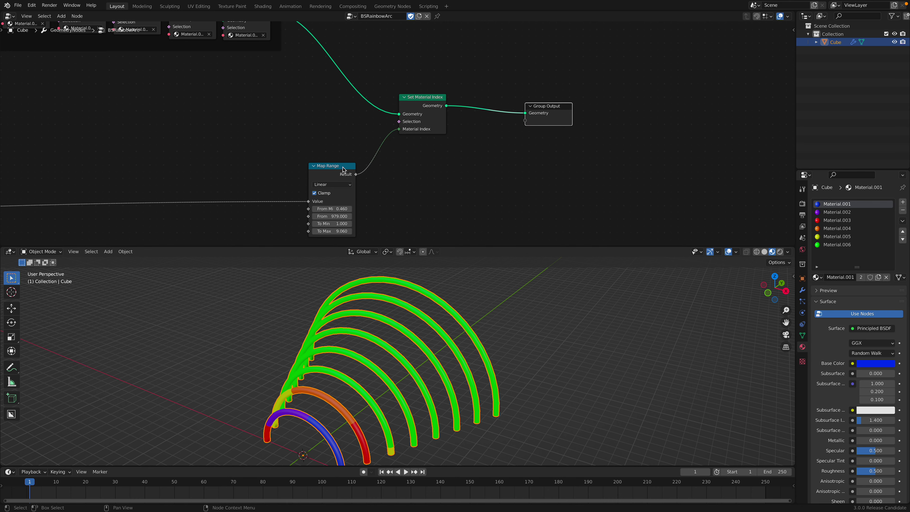
left_click_drag(352, 177, 339, 154)
middle_click_drag(335, 201, 381, 176)
key("ctrl+s")
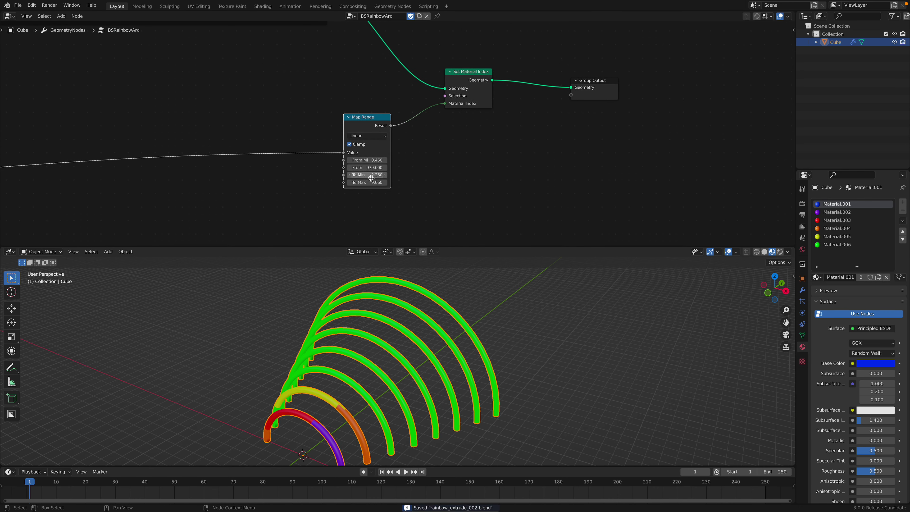
- Set the material Map Range to From Max 8825.199, To Min 2.260 and To Max 20.580, saving the file
left_click_drag(371, 182, 393, 182)
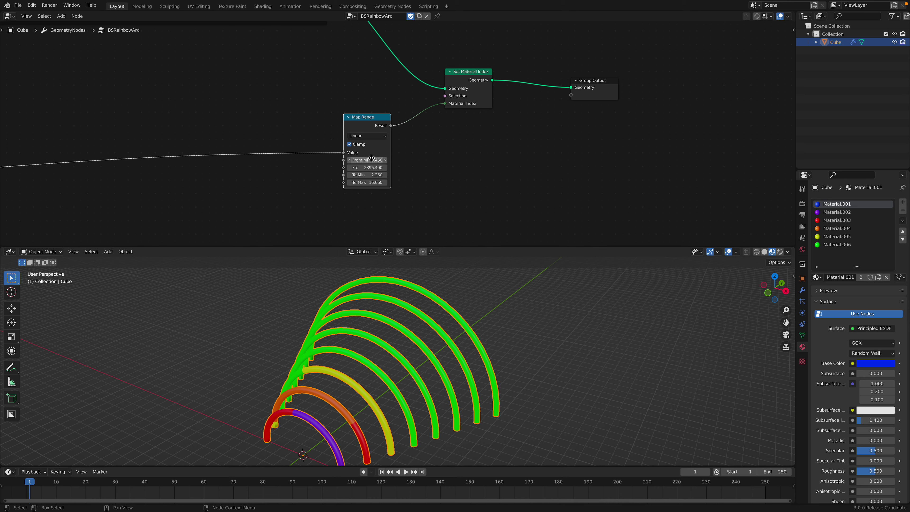
left_click_drag(368, 167, 445, 168)
middle_click_drag(434, 318, 375, 294)
key("ctrl+s")
mouse_move(373, 182)
left_mouse_down()
mouse_move(386, 182)
mouse_move(339, 182)
mouse_move(397, 182)
mouse_move(359, 182)
mouse_move(396, 182)
mouse_move(367, 182)
left_mouse_up()
middle_click_drag(355, 284, 377, 306)
key("ctrl+s")
- Move the material Map Range node away from Set Material Index to make room between them
scroll(340, 174, "down", 3)
middle_click_drag(340, 173, 489, 137)
scroll(717, 229, "down", 1)
left_click_drag(493, 121, 374, 133)
middle_click_drag(518, 177, 474, 167)
scroll(439, 151, "up", 2)
- Add a Random Value node between the Map Range and Set Material Index nodes
key("shift+a")
left_click(440, 151)
type("rand")
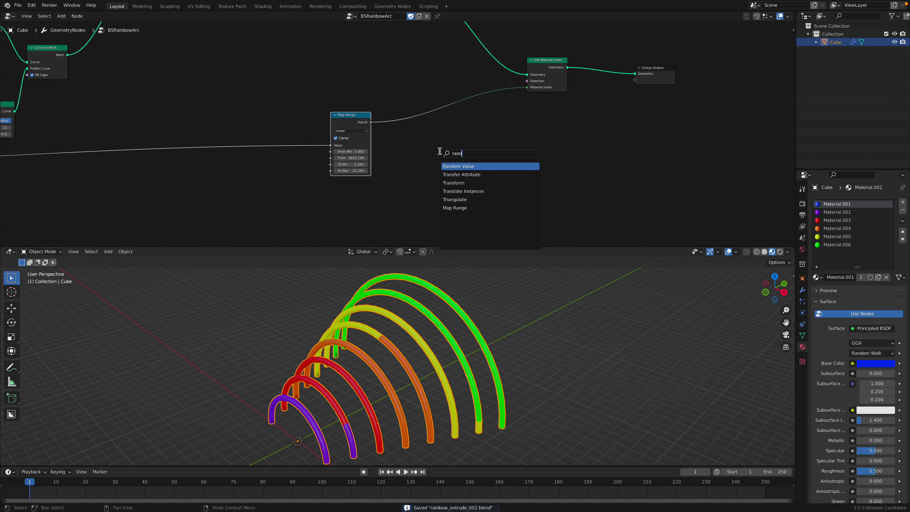
key("Return")
left_click(493, 152)
- Set the Random Value range to Min 1 and Max 7 and place the node nearer the Map Range
middle_click_drag(495, 191, 434, 164)
scroll(435, 163, "up", 2)
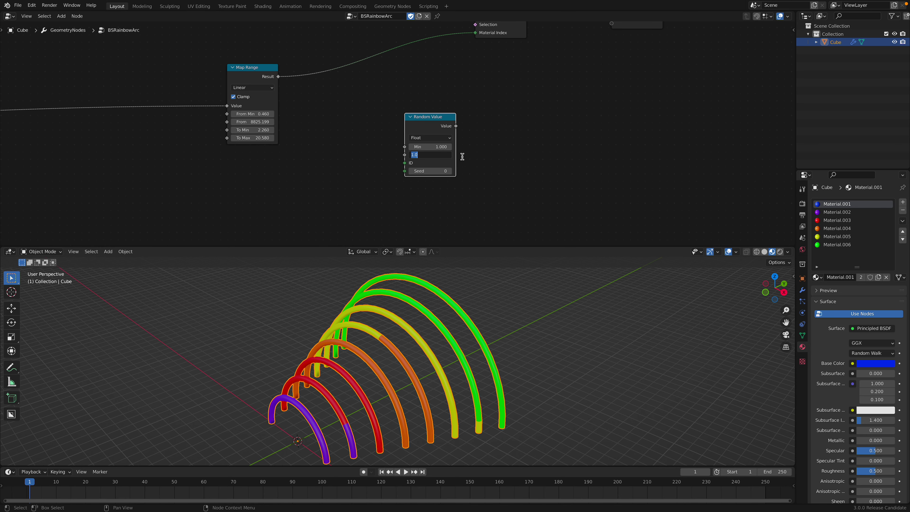
type("7")
key("Return")
middle_click_drag(455, 109, 456, 164)
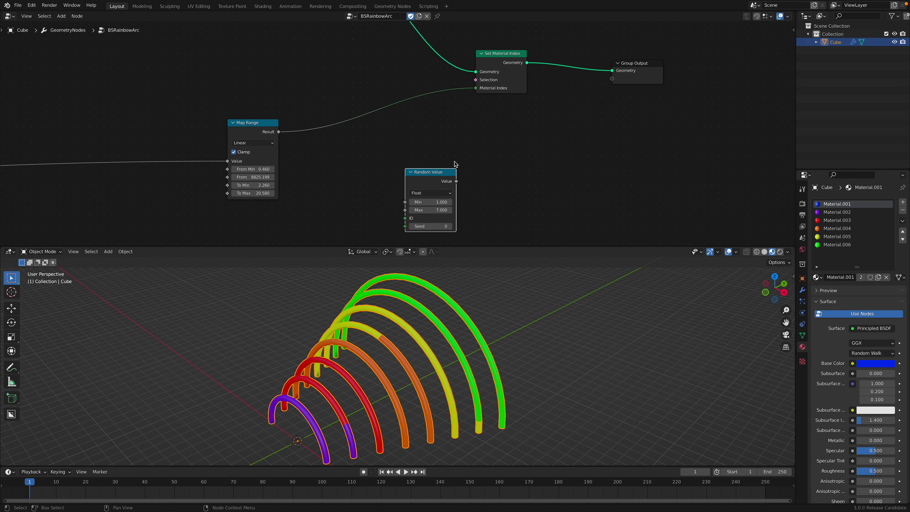
left_click_drag(445, 172, 424, 154)
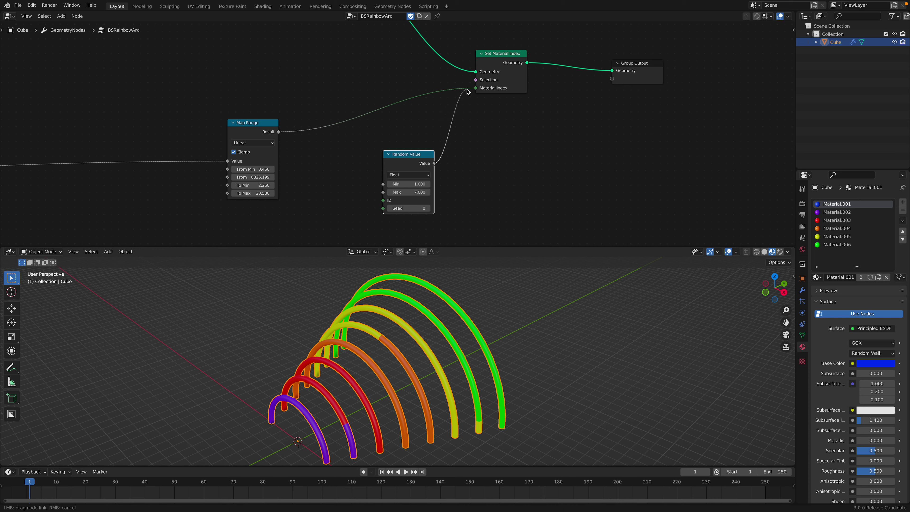
- Feed the Random Value output into Set Material Index's Material Index input, set its Seed to 26, and move the node nearer the Map Range
left_click_drag(476, 90, 476, 89)
left_click_drag(406, 206, 426, 207)
left_click_drag(409, 154, 393, 121)
scroll(421, 312, "up", 3)
middle_click_drag(421, 319, 478, 306)
key("g")
- Enlarge the 3D viewport over the node editor and set the Random Value Seed to 174
left_click_drag(503, 223, 500, 159)
scroll(458, 285, "up", 1)
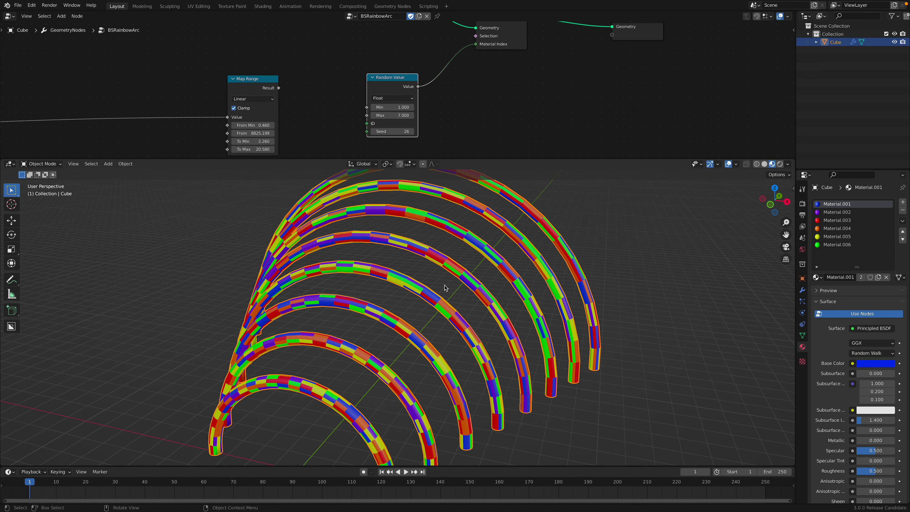
middle_click_drag(465, 296, 430, 297)
left_click_drag(393, 133, 476, 133)
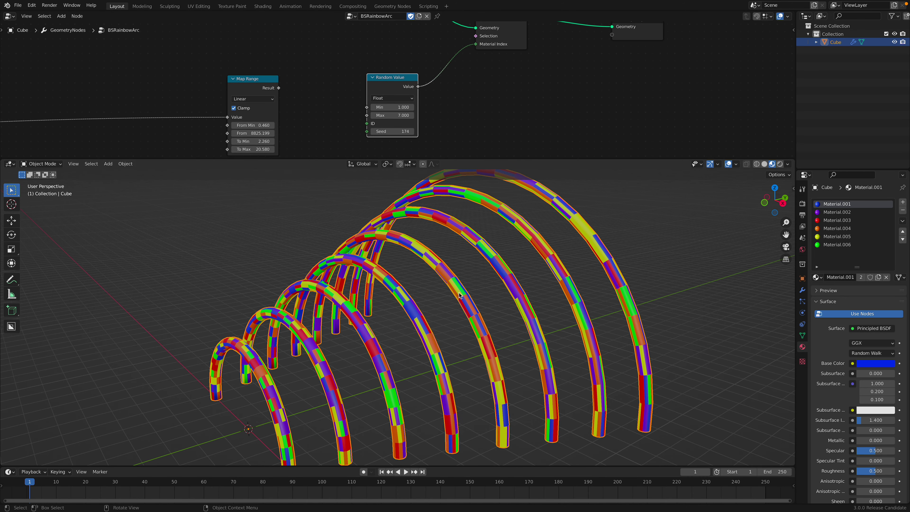
scroll(439, 299, "down", 2)
scroll(500, 248, "down", 3)
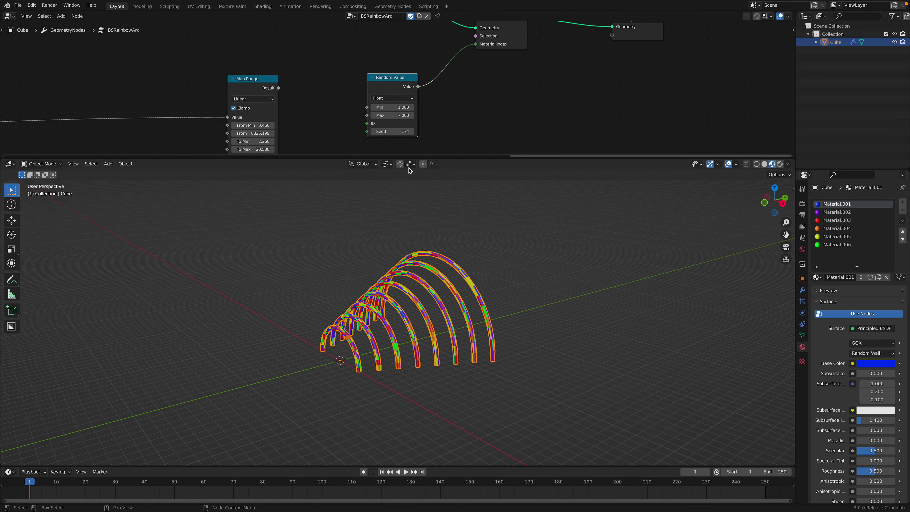
- Give the node editor more height and reposition the Realize Instances and Curve to Mesh nodes higher up with clearer spacing
left_click_drag(417, 158, 427, 231)
scroll(397, 380, "up", 2)
middle_click_drag(226, 86, 514, 90)
scroll(409, 107, "down", 4)
scroll(437, 128, "up", 4)
middle_click_drag(148, 101, 366, 160)
left_click_drag(394, 74, 397, 80)
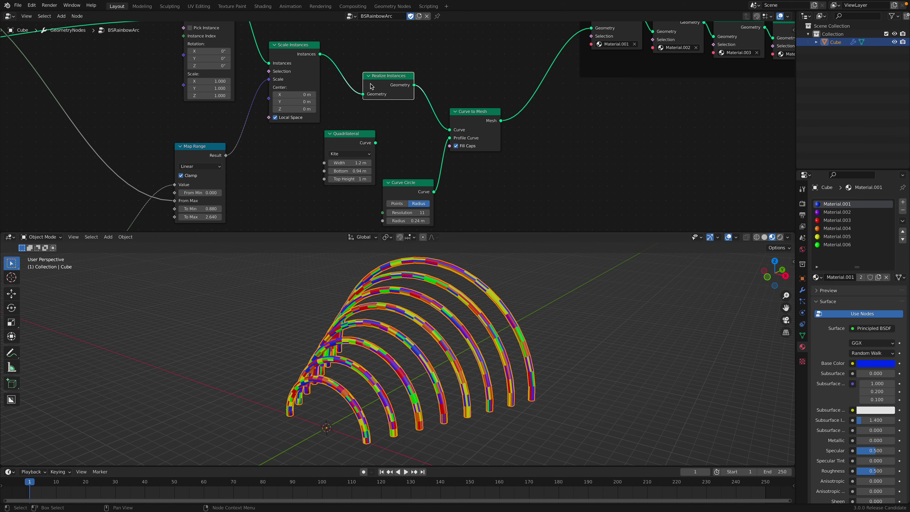
left_click_drag(479, 122, 484, 114)
left_click_drag(398, 78, 407, 61)
- Tidy the Curve Circle and Quadrilateral profile nodes side by side below Realize Instances
left_click_drag(412, 182, 415, 171)
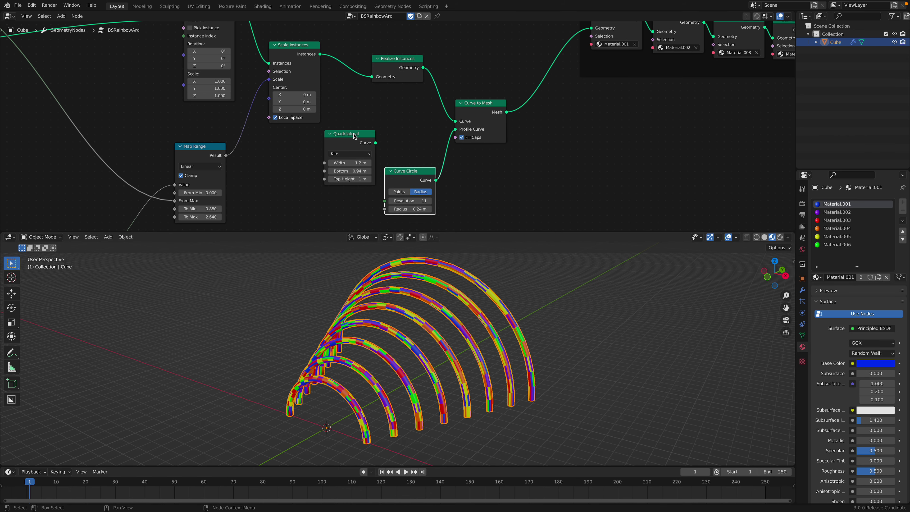
left_click_drag(350, 134, 327, 140)
middle_click_drag(453, 296, 454, 351)
middle_click_drag(597, 151, 421, 152)
scroll(462, 152, "down", 1)
left_click_drag(248, 178, 243, 157)
middle_click_drag(549, 272, 557, 324)
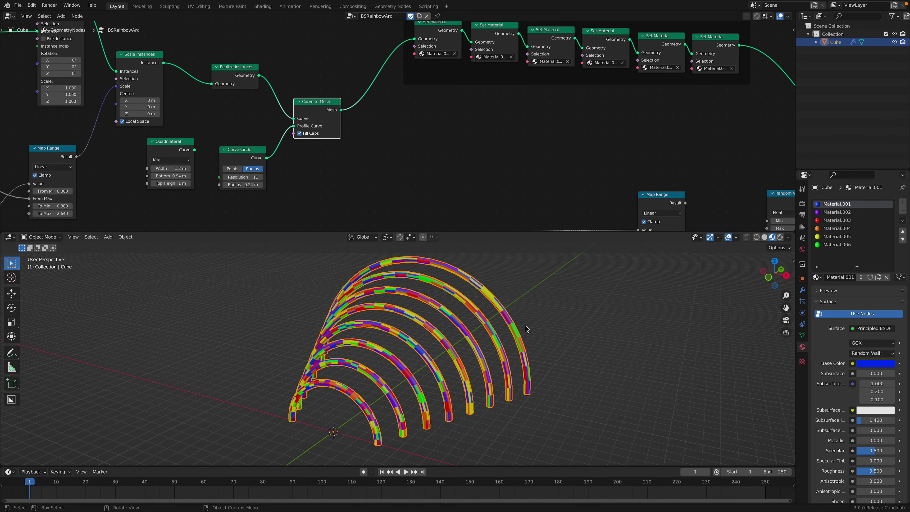
- Move the Random Value node up beside Set Material Index's input level and set its Seed to 664
middle_click_drag(705, 167, 432, 135)
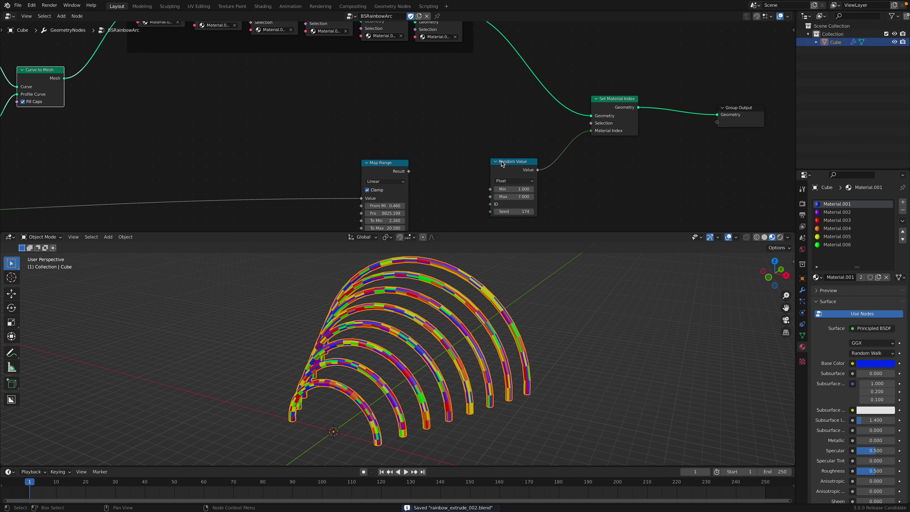
left_click_drag(501, 161, 480, 137)
scroll(506, 159, "up", 1)
left_click_drag(505, 193, 522, 193)
middle_click_drag(447, 356, 502, 330)
left_click_drag(502, 193, 534, 192)
- Raise the material Map Range node, reconnect its Result to Set Material Index's Material Index, and delete the Random Value node
left_click_drag(393, 163, 406, 129)
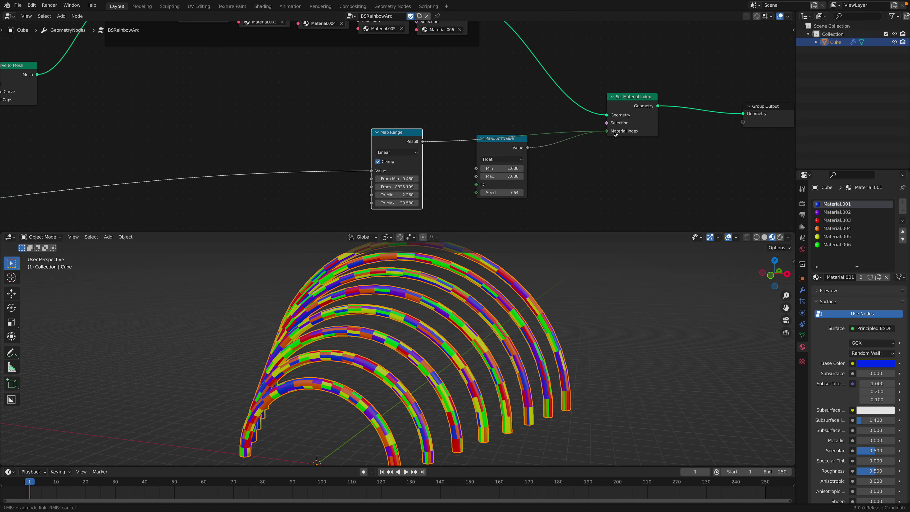
left_click_drag(614, 133, 614, 132)
left_click(490, 171)
key("x")
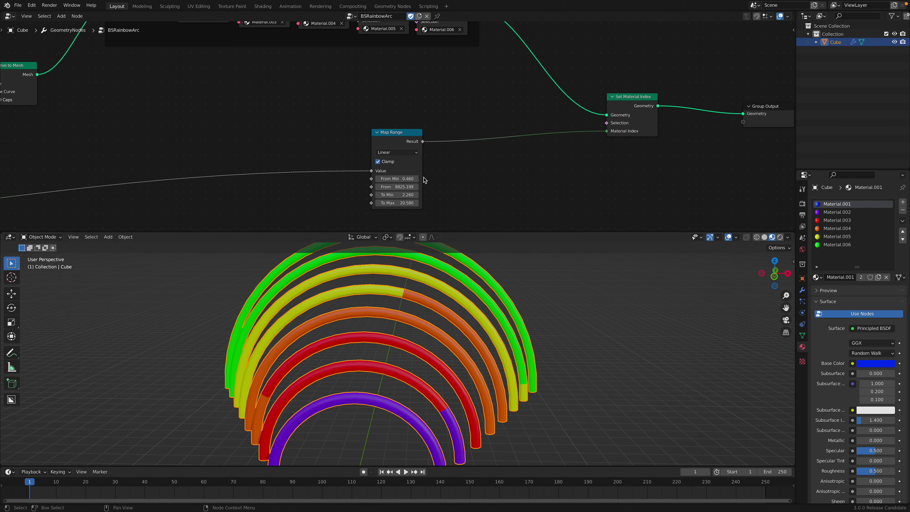
- Set the material Map Range's From Max to 8866.799, save the file, and move the node closer to Set Material Index
left_click_drag(397, 187, 401, 187)
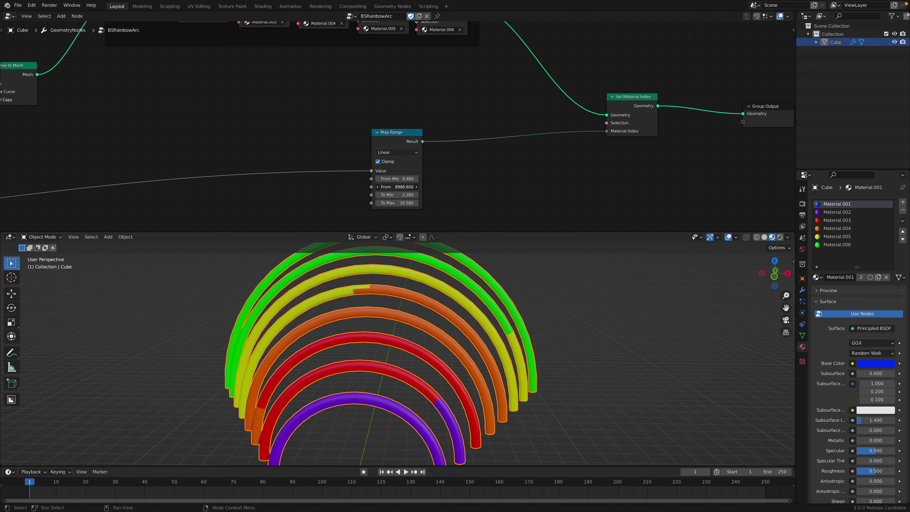
key("ctrl+s")
left_click_drag(400, 135, 480, 156)
- Add an Attribute Statistic node between Curve to Mesh and the material Map Range, with its domain set to Face
middle_click_drag(280, 149, 317, 168)
key("shift+a")
left_click(303, 164)
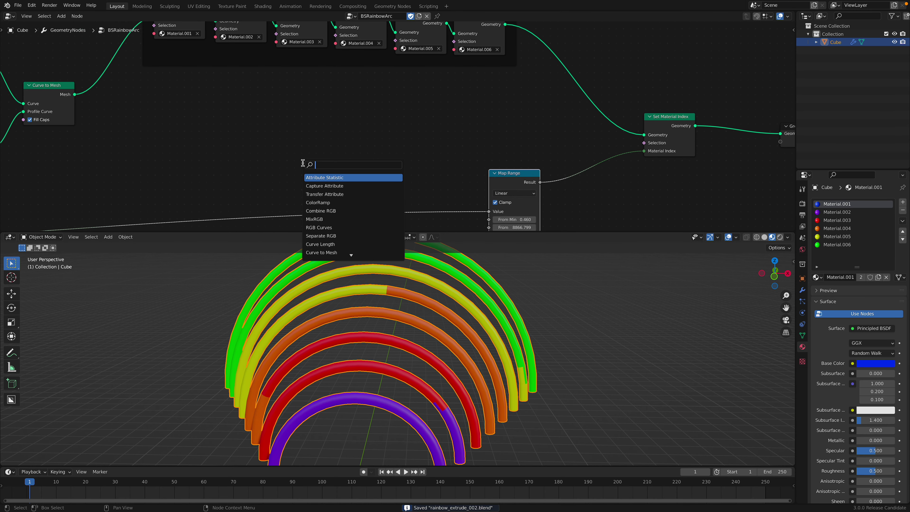
key("Return")
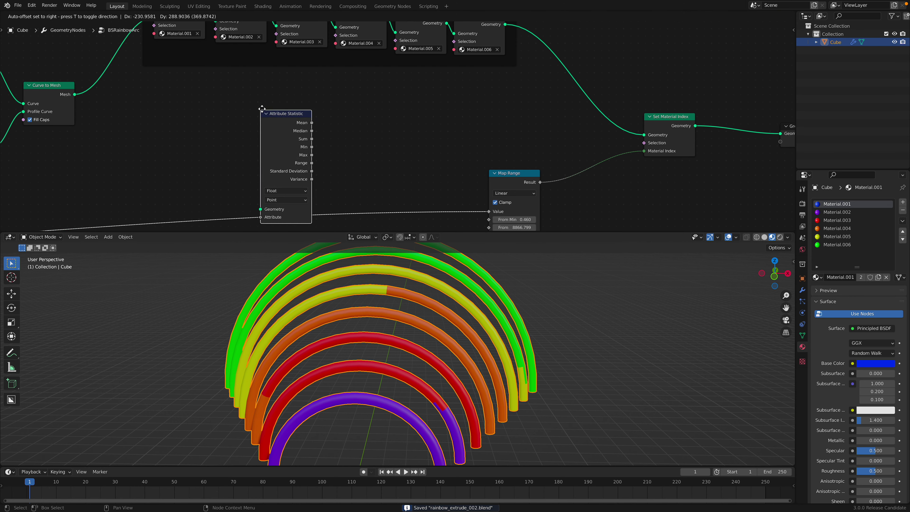
left_click(300, 178)
left_click(300, 178)
left_click(294, 194)
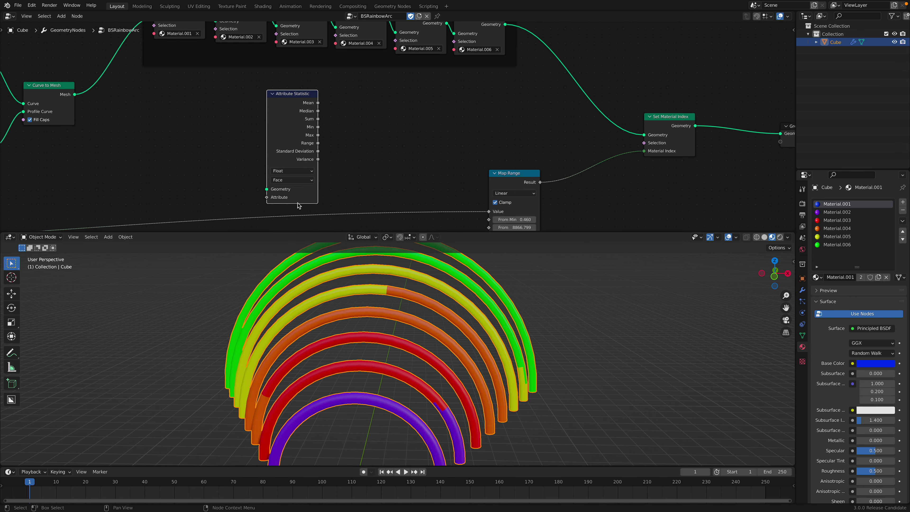
- Move the Attribute Statistic node nearer the material Map Range and feed Curve to Mesh's Mesh output into its Geometry input
scroll(209, 169, "down", 1)
middle_click_drag(210, 168, 403, 194)
scroll(403, 195, "down", 3)
key("ctrl+s")
left_click_drag(497, 135, 537, 134)
scroll(497, 130, "up", 1)
left_click_drag(344, 127, 517, 190)
- Connect the Attribute Statistic's Mean output to the material Map Range's From Max input
middle_click_drag(579, 167, 363, 136)
scroll(364, 136, "up", 3)
left_click_drag(317, 93, 349, 113)
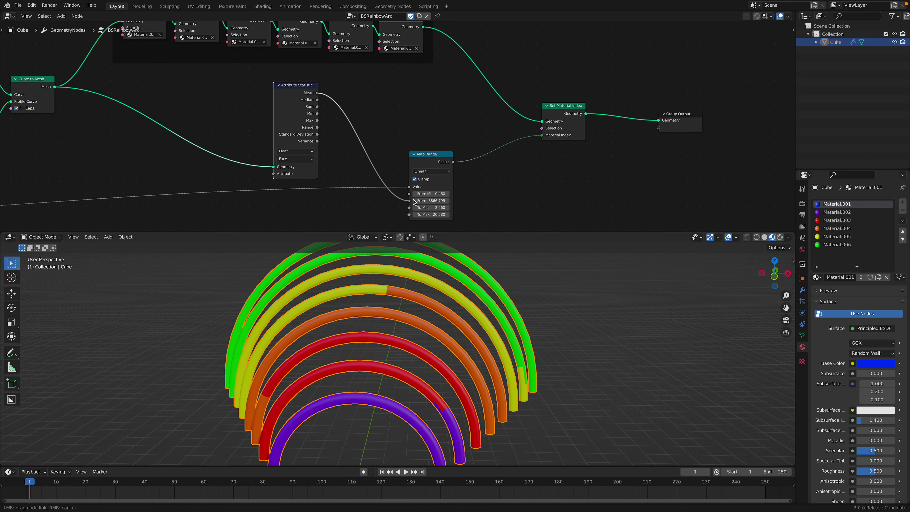
left_click_drag(414, 202, 409, 201)
middle_click_drag(426, 273, 436, 293)
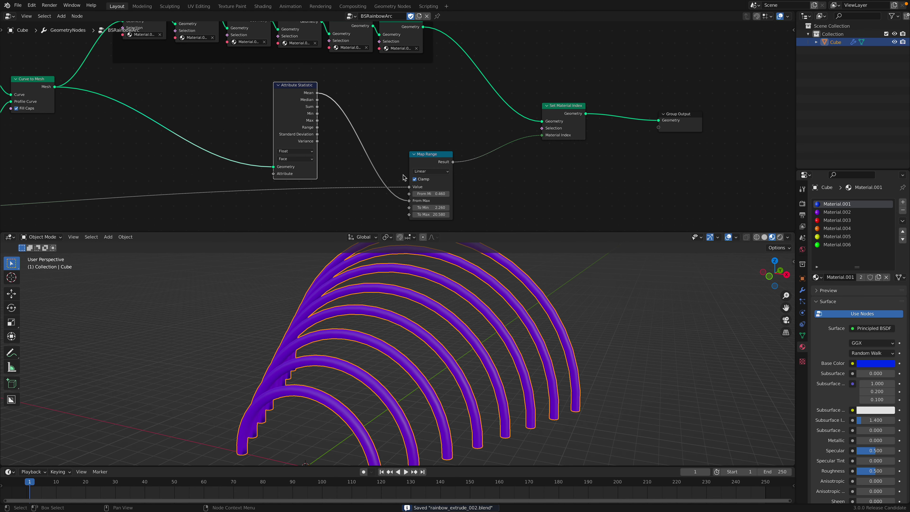
scroll(336, 165, "up", 1)
left_click(297, 152)
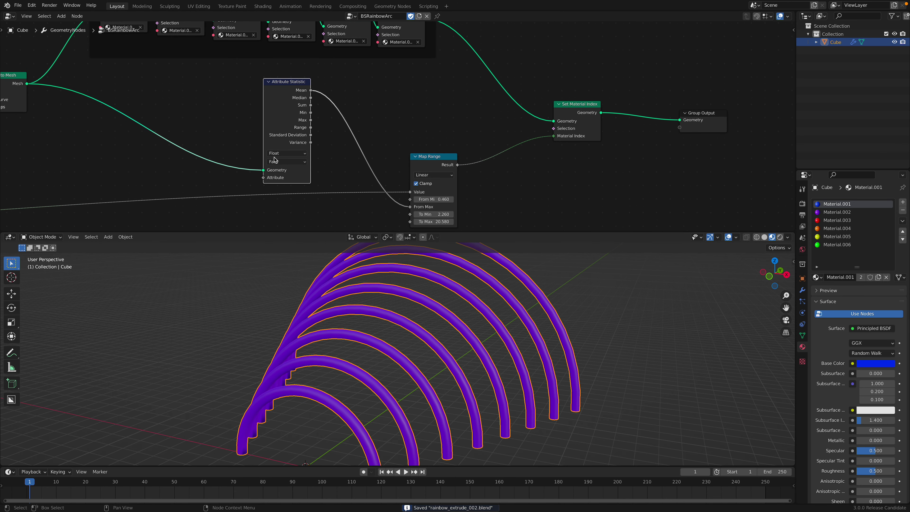
left_click(277, 161)
left_click(280, 164)
left_click(284, 185)
left_click(189, 123)
middle_click_drag(190, 122, 263, 128)
scroll(325, 142, "down", 2)
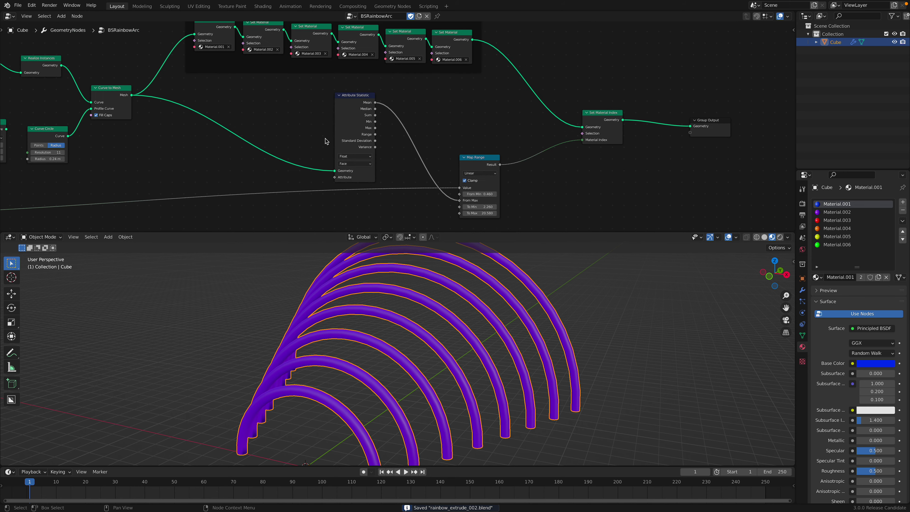
- Connect the Index node's output to the Attribute Statistic's Attribute input
scroll(331, 169, "up", 1)
left_click_drag(330, 181, 253, 173)
middle_click_drag(235, 169, 468, 103)
scroll(394, 131, "down", 3)
left_click_drag(71, 151, 526, 124)
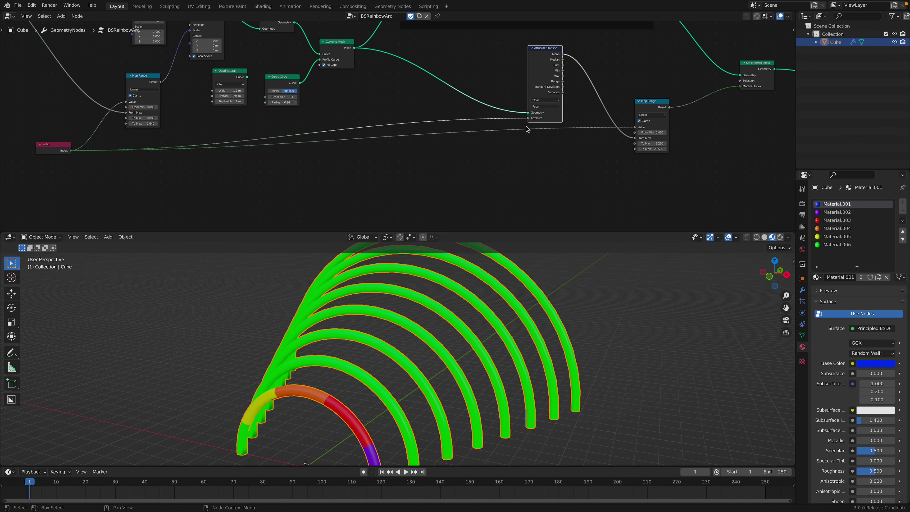
middle_click_drag(547, 253, 554, 258)
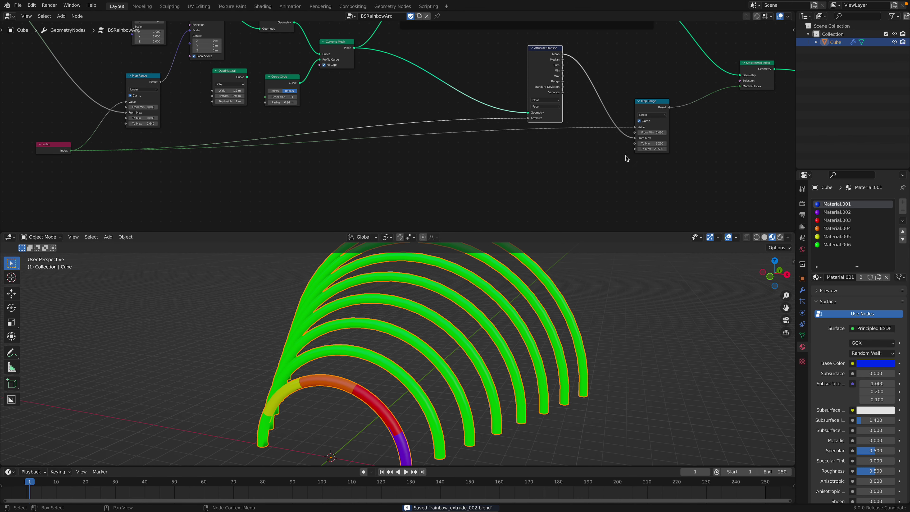
- Drive the material Map Range's From Max with the Attribute Statistic's Max, set From Min 0, To Min 1 and To Max 6.540, and save
scroll(628, 157, "up", 2)
middle_click_drag(635, 153, 567, 150)
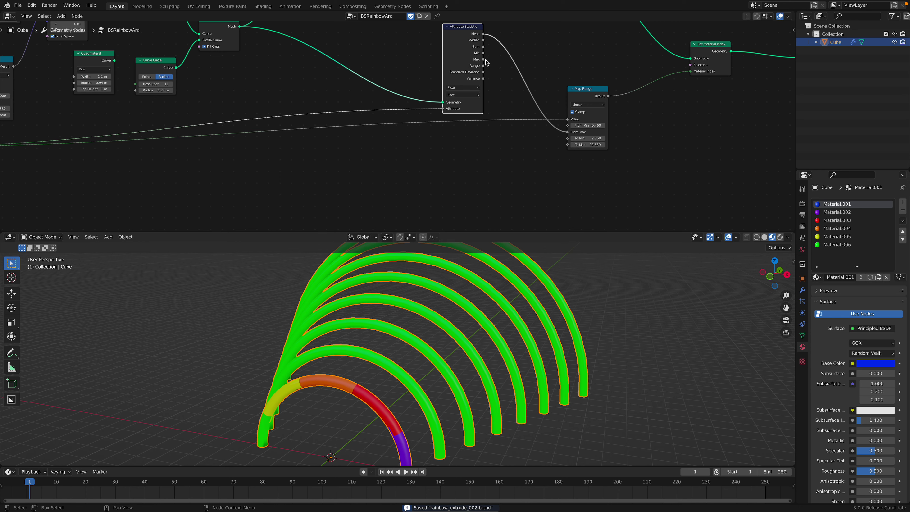
left_click_drag(561, 131, 523, 145)
left_click_drag(588, 145, 624, 151)
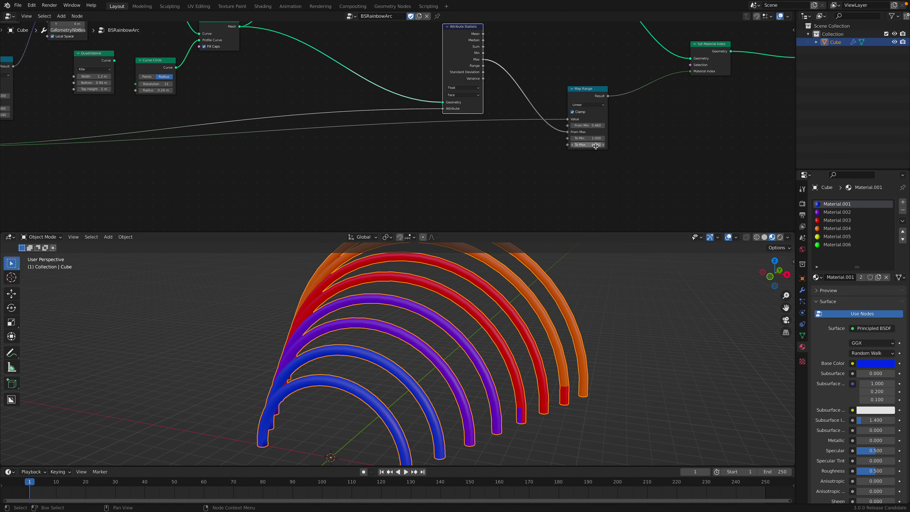
middle_click_drag(534, 301, 573, 296)
key("ctrl+s")
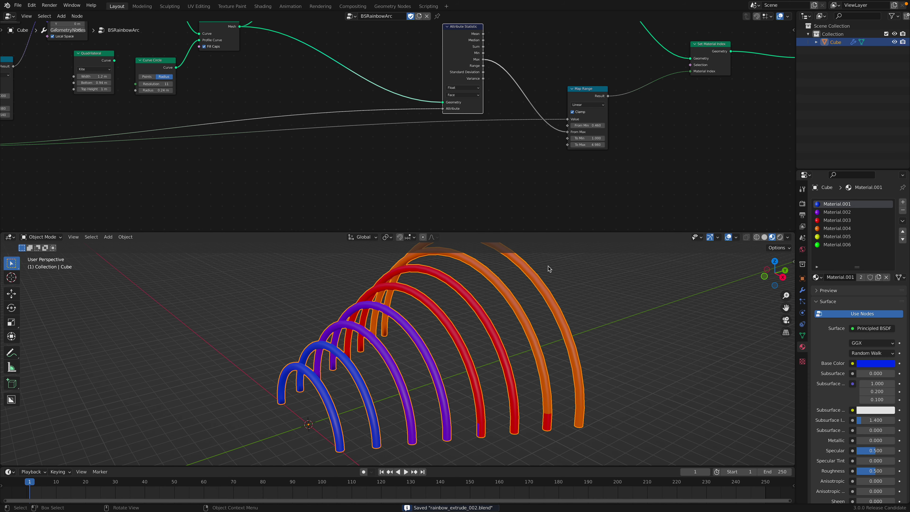
mouse_move(593, 144)
left_mouse_down()
mouse_move(615, 144)
mouse_move(598, 145)
left_mouse_up()
key("ctrl+s")
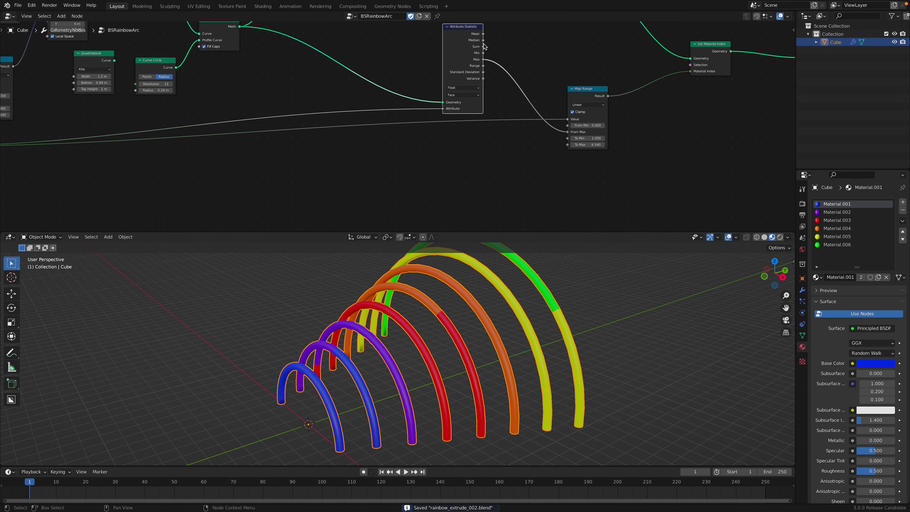
- Switch the material Map Range's From Max back to the Attribute Statistic's Mean output and set To Max to 4.540
left_click_drag(483, 34, 498, 51)
left_click_drag(572, 132, 520, 147)
left_click_drag(586, 146, 606, 146)
middle_click_drag(494, 124, 493, 168)
left_click_drag(461, 70, 463, 68)
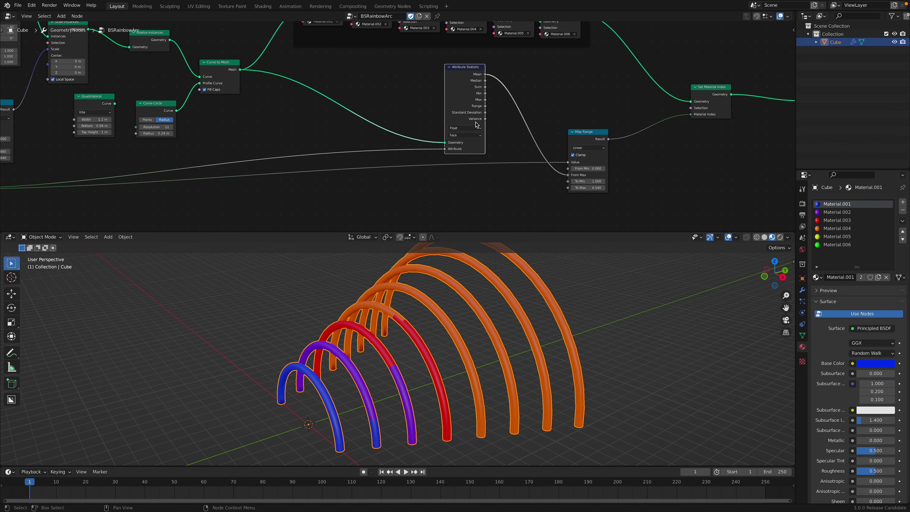
scroll(465, 126, "up", 1)
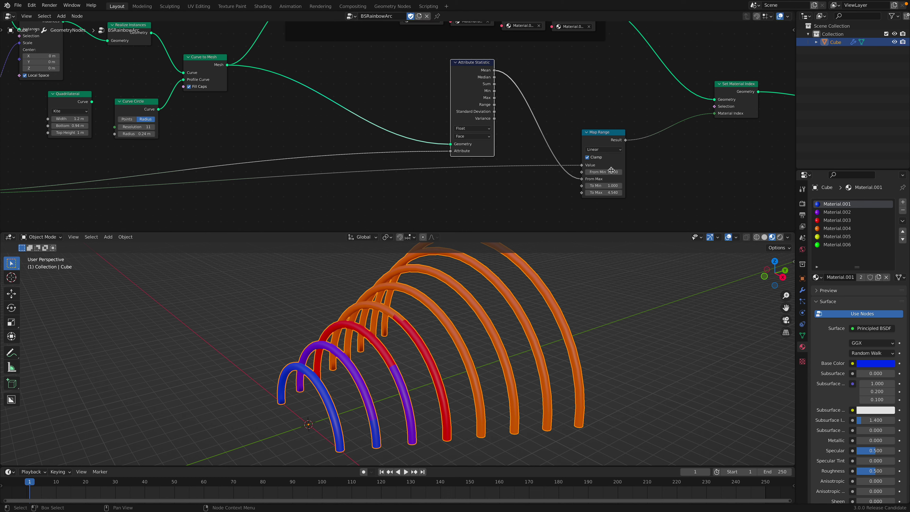
- Try the material Map Range with and without Clamp, leaving it enabled, and delete the Attribute Statistic node
left_click(597, 158)
left_click(597, 158)
left_click(596, 159)
left_click(596, 158)
left_click(473, 77)
key("x")
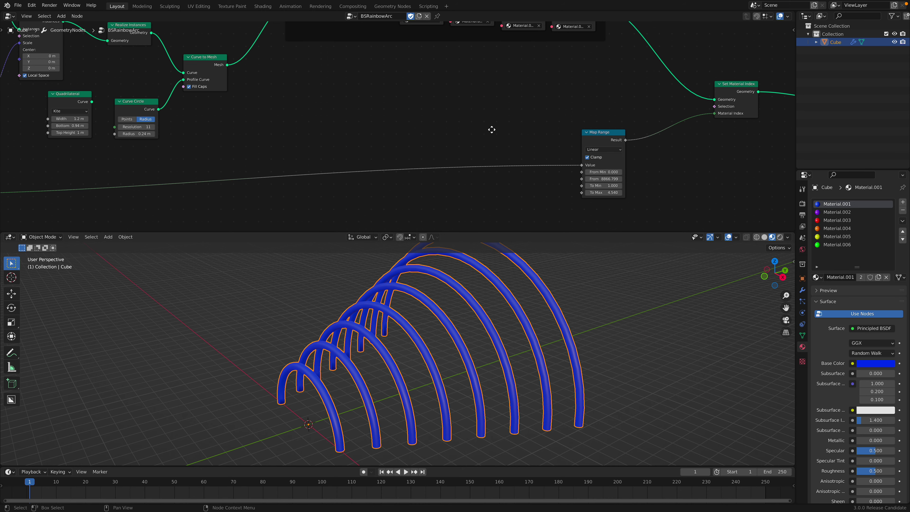
- Adjust the material Map Range's From Max and To Max until the arcs run from blue to green, and save the file
middle_click_drag(492, 130, 457, 117)
scroll(457, 116, "up", 1)
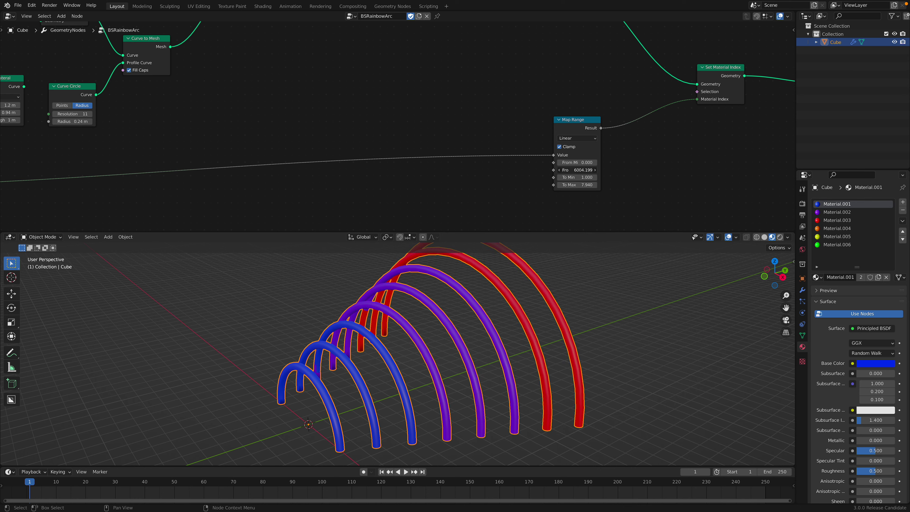
mouse_move(577, 170)
left_mouse_down()
mouse_move(542, 170)
mouse_move(574, 185)
left_mouse_up()
middle_click_drag(444, 369, 380, 214)
key("ctrl+s")
- Raise the shared arc-count Value node so the row has ten arcs
scroll(380, 214, "down", 4)
middle_click_drag(216, 142, 433, 179)
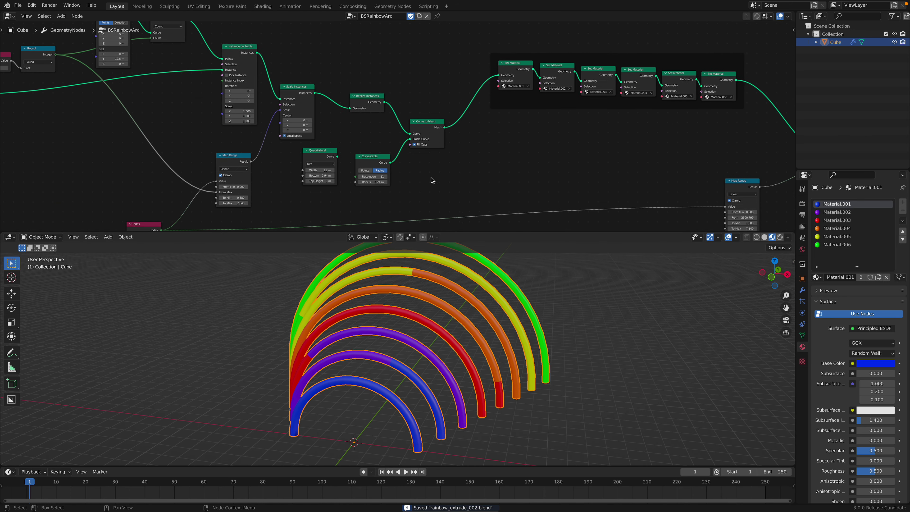
middle_click_drag(311, 120, 435, 161)
middle_click_drag(118, 133, 288, 143)
mouse_move(281, 117)
left_mouse_down()
mouse_move(327, 117)
mouse_move(275, 118)
mouse_move(294, 117)
left_mouse_up()
middle_click_drag(528, 179, 459, 94)
scroll(464, 102, "up", 2)
middle_click_drag(282, 162, 575, 212)
middle_click_drag(179, 146, 300, 164)
mouse_move(278, 144)
left_mouse_down()
mouse_move(301, 144)
mouse_move(275, 144)
left_mouse_up()
- Set both To Min and To Max of the Map Range driving Scale Instances to 2
middle_click_drag(535, 187, 426, 163)
mouse_move(524, 174)
left_mouse_down()
mouse_move(502, 175)
mouse_move(542, 178)
mouse_move(522, 178)
left_mouse_up()
type("2")
key("Return")
middle_click_drag(481, 362, 438, 351)
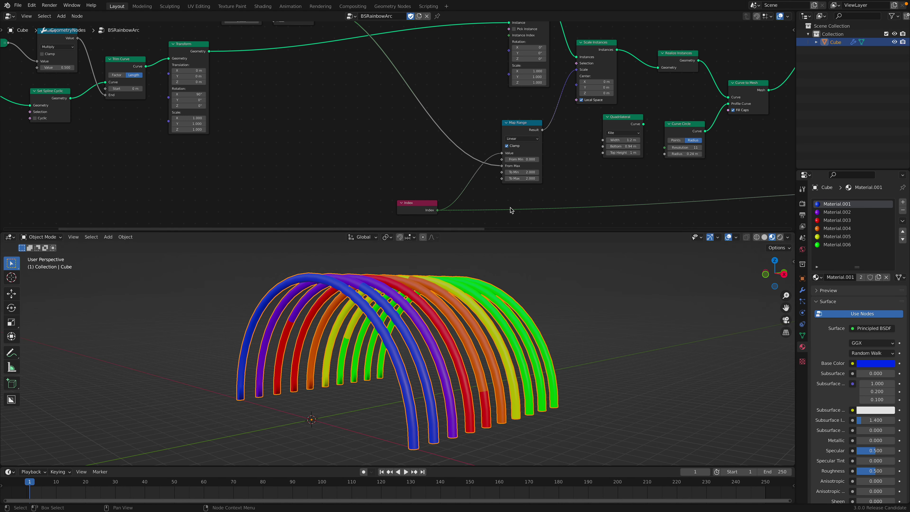
- Set both To Min and To Max of the scale Map Range to 0.900, save the file, and inspect the equal-sized arcs
left_click_drag(522, 172, 480, 179)
middle_click_drag(346, 344, 376, 365)
key("super+s")
scroll(376, 365, "up", 2)
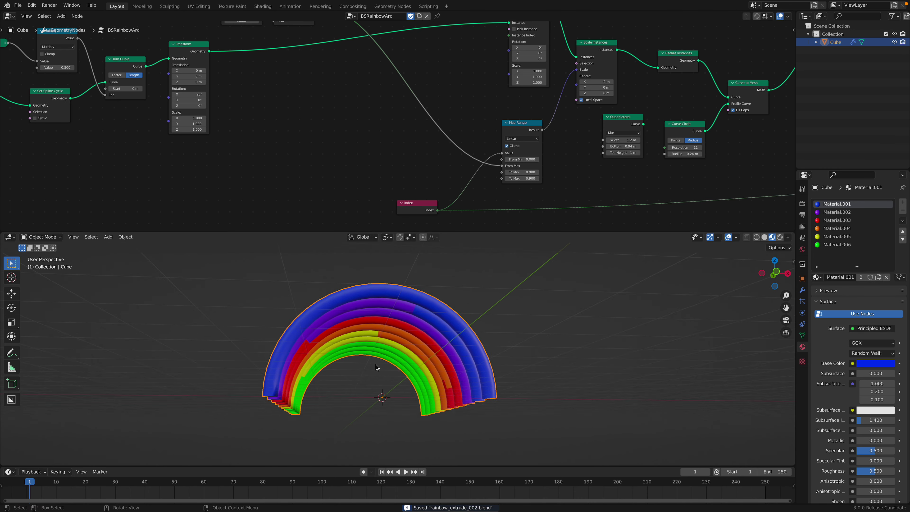
scroll(373, 370, "up", 8)
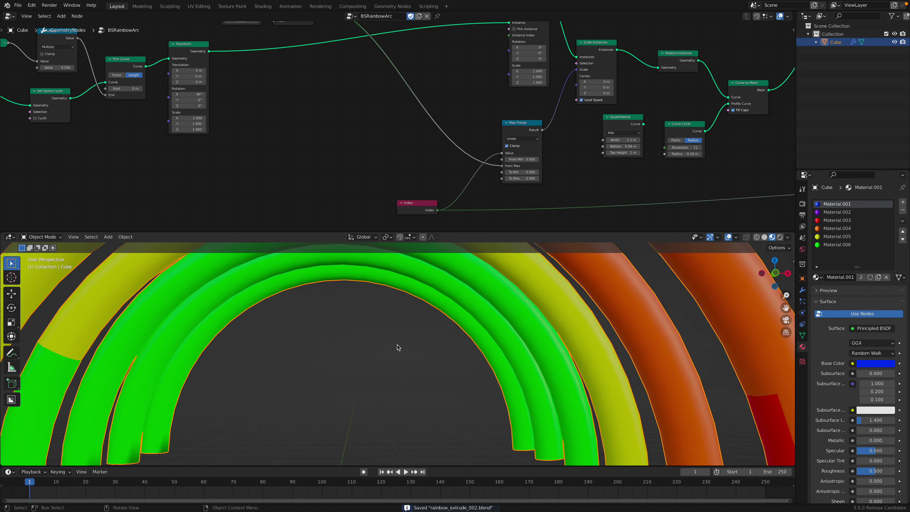
scroll(397, 345, "down", 12)
middle_click_drag(368, 379, 452, 375)
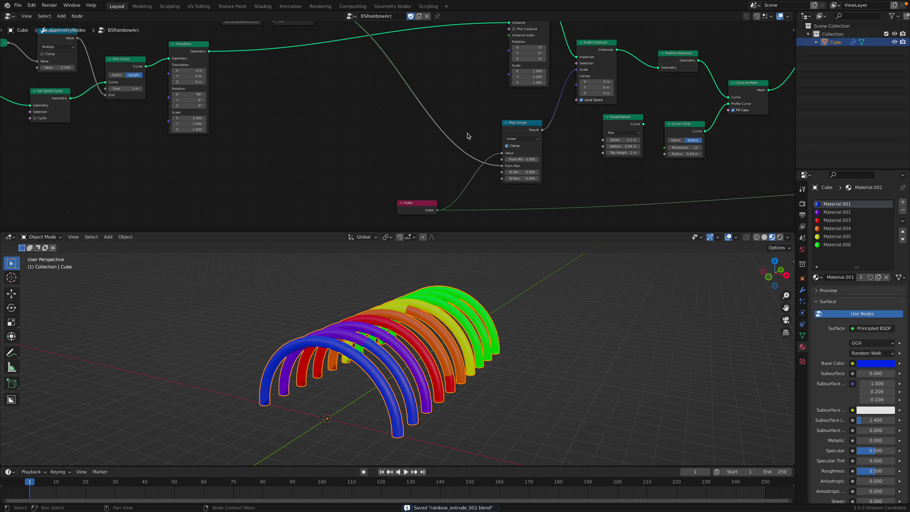
- Move the Curve Line node up away from Resample Curve and slightly increase its End Y length
middle_click_drag(468, 136, 317, 144)
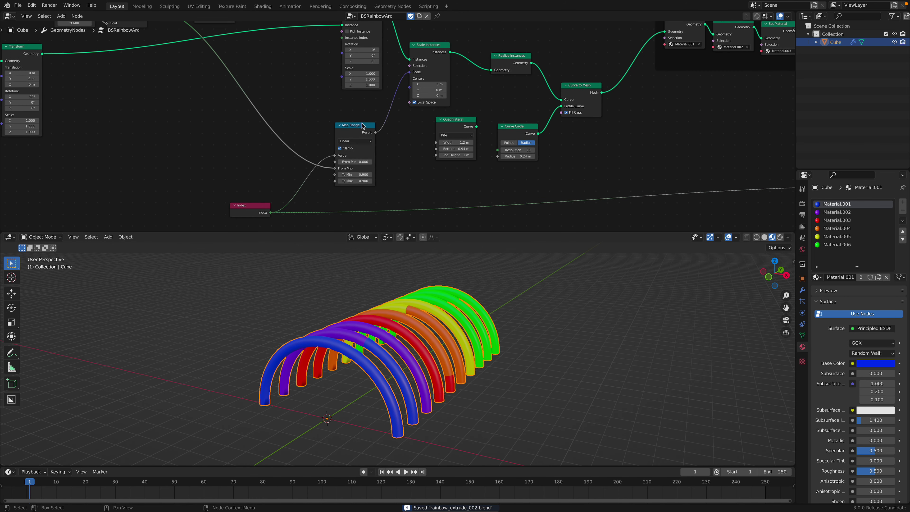
middle_click_drag(360, 125, 374, 168)
middle_click_drag(324, 67, 395, 166)
left_click_drag(292, 95, 259, 45)
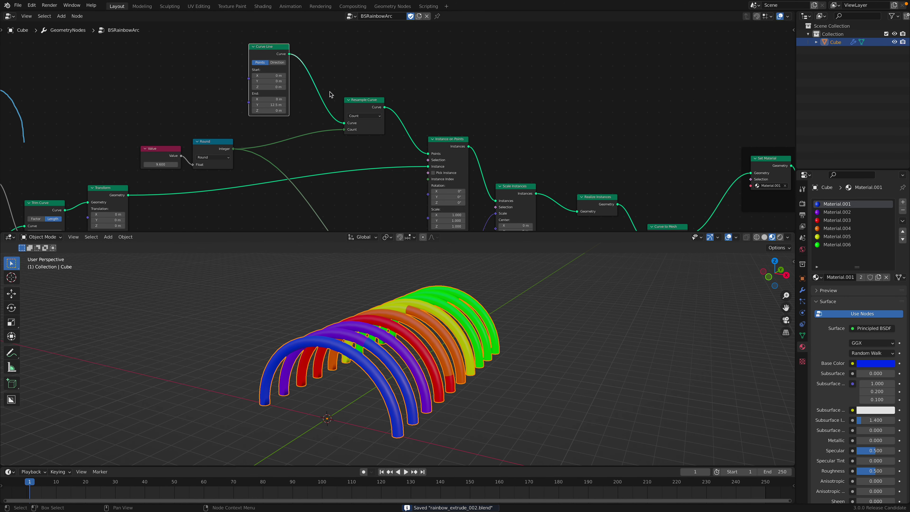
middle_click_drag(255, 85, 307, 111)
left_click_drag(324, 130, 327, 129)
- Add a Curve Circle node and connect its Curve output to Resample Curve in place of Curve Line
middle_click_drag(237, 85, 267, 100)
key("shift+a")
type("s")
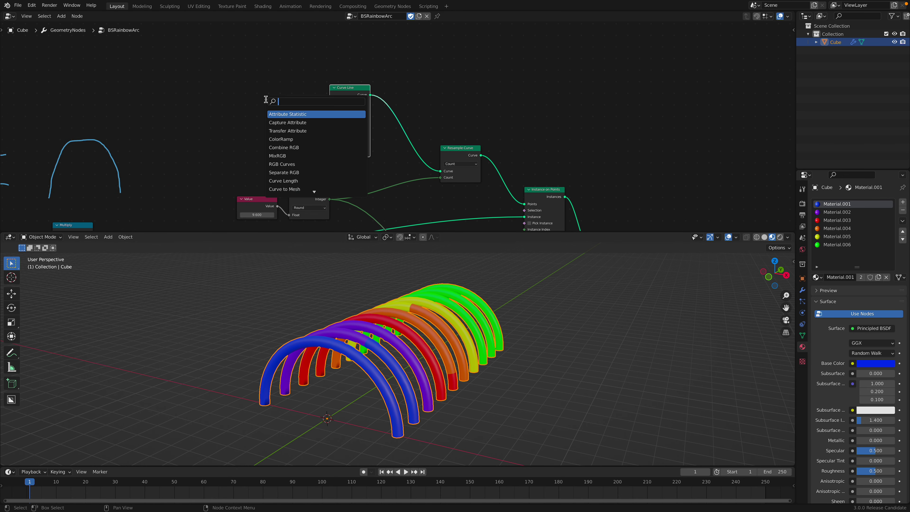
type("circle")
key("Return")
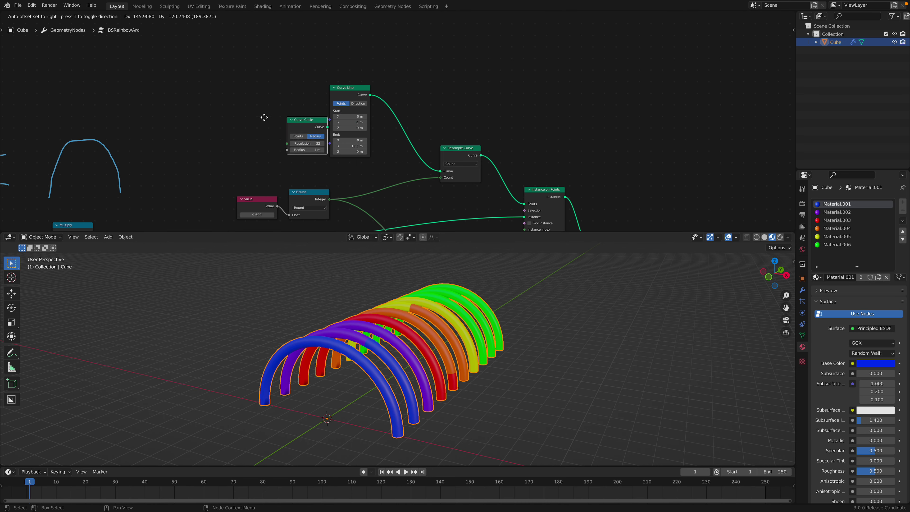
left_click(264, 121)
left_click_drag(278, 120, 441, 172)
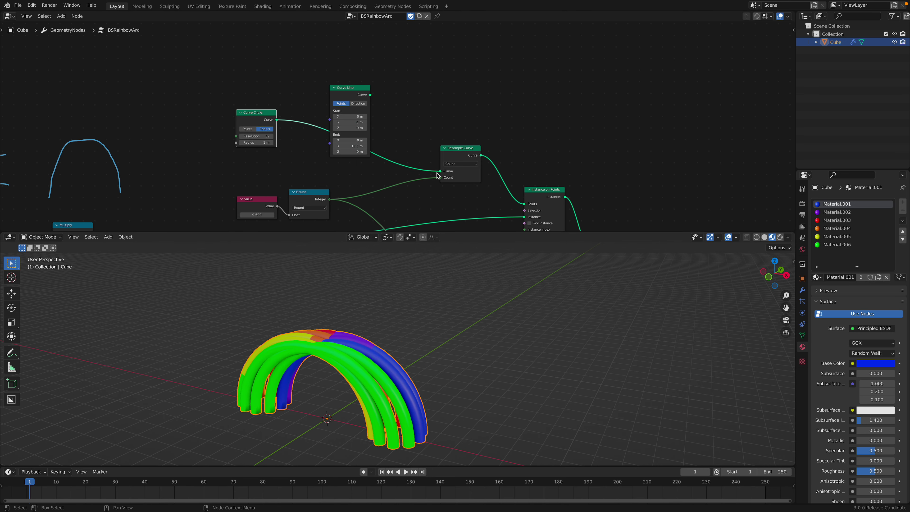
- Increase the Curve Circle radius to about 9.14 m and move the Curve Line node up out of the way
middle_click_drag(381, 282, 354, 207)
left_click_drag(259, 140, 330, 140)
middle_click_drag(468, 367, 483, 366)
left_click_drag(255, 113, 264, 108)
left_click_drag(365, 87, 400, 57)
middle_click_drag(444, 156, 354, 73)
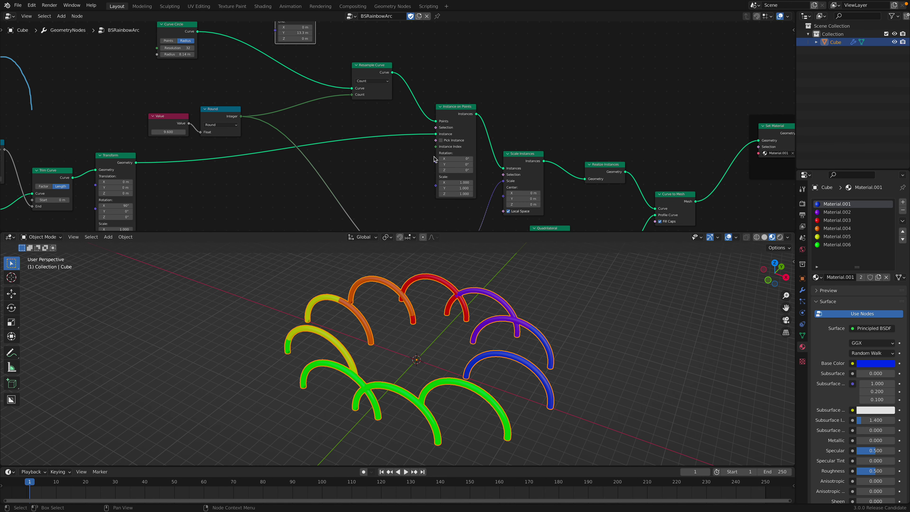
- Try driving the Instance on Points rotation with a Curve Parameter node, and undo the attempt
scroll(435, 160, "down", 2)
middle_click_drag(435, 160, 467, 175)
middle_click_drag(332, 198, 334, 166)
key("shift+a")
left_click(325, 169)
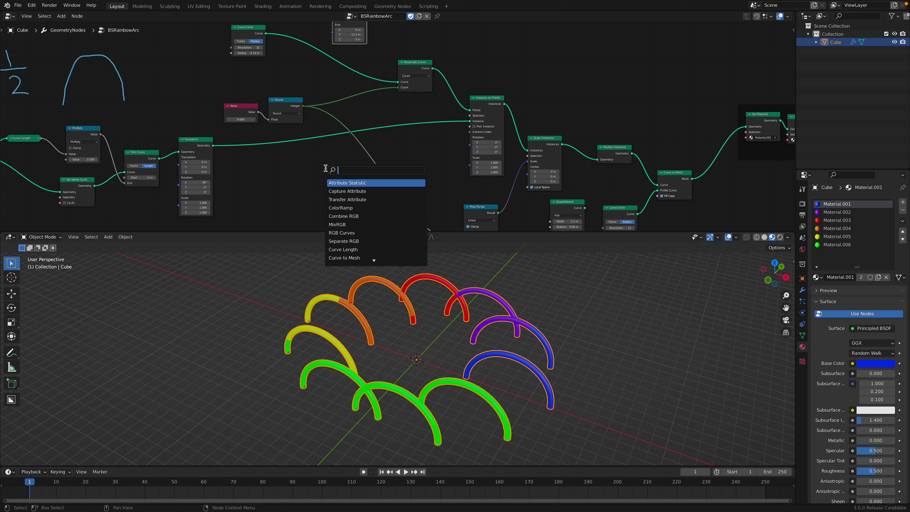
type("curve")
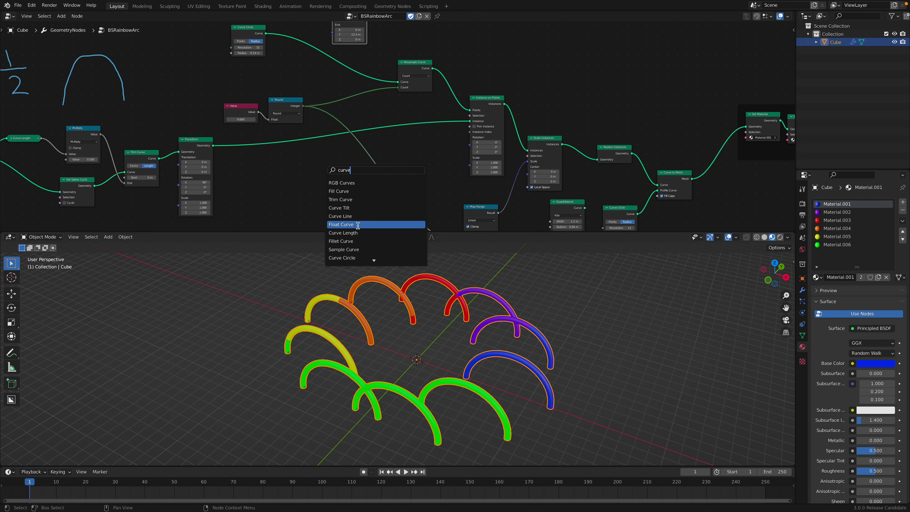
scroll(365, 252, "down", 5)
scroll(364, 252, "down", 1)
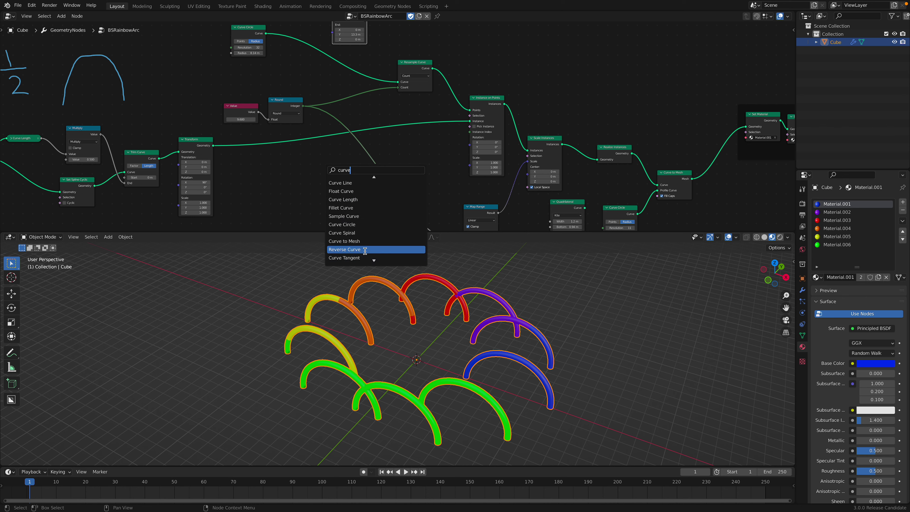
type("param")
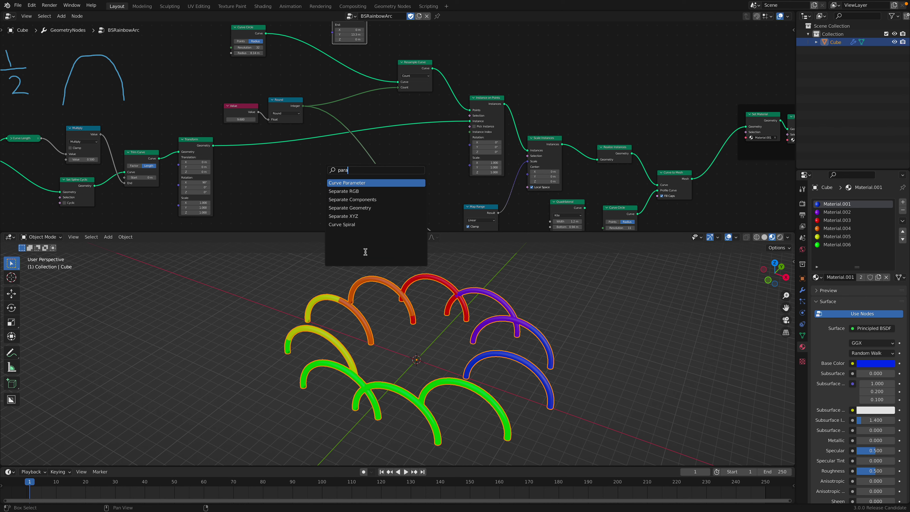
key("Return")
left_click(366, 210)
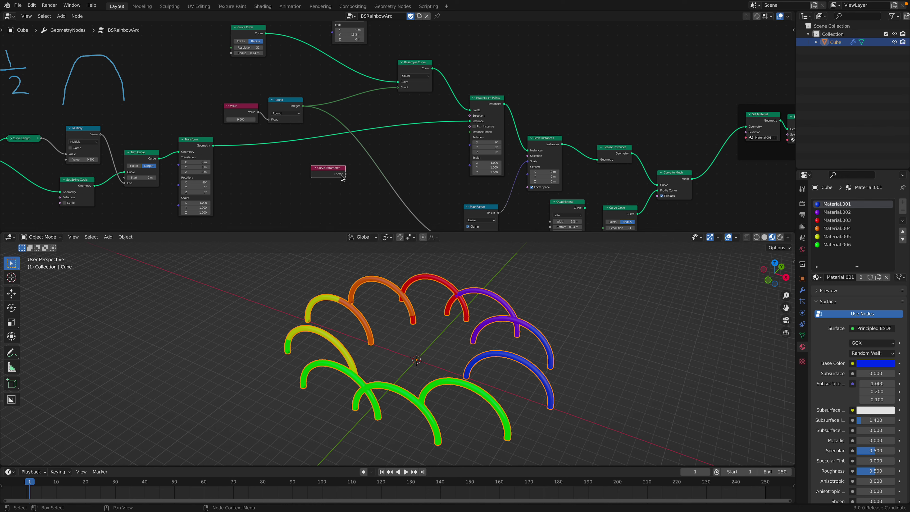
left_click_drag(475, 146, 475, 147)
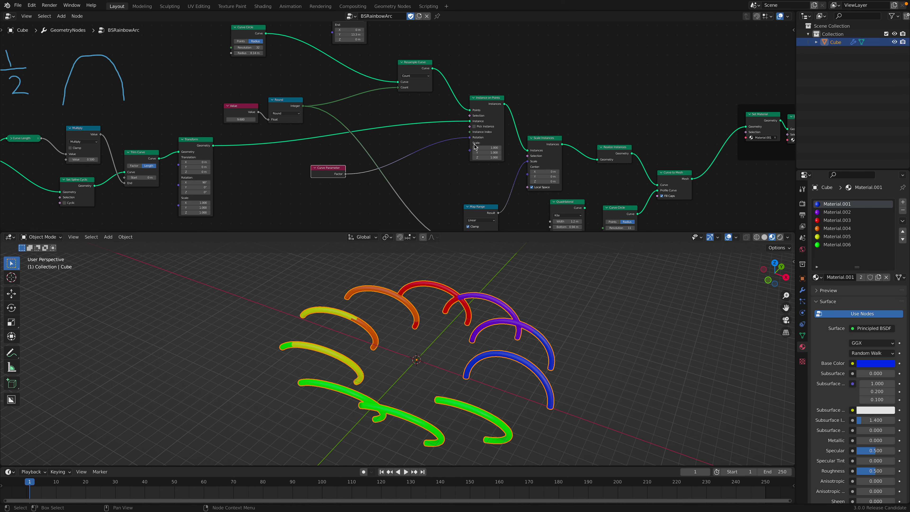
key("ctrl+z")
- Try adding a Curve Tilt node as the source for the Instance on Points rotation
key("shift+a")
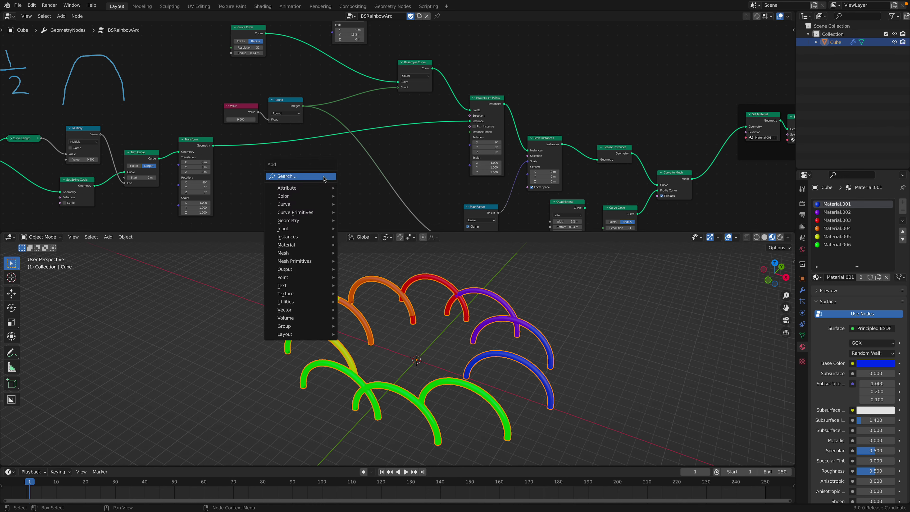
type("til")
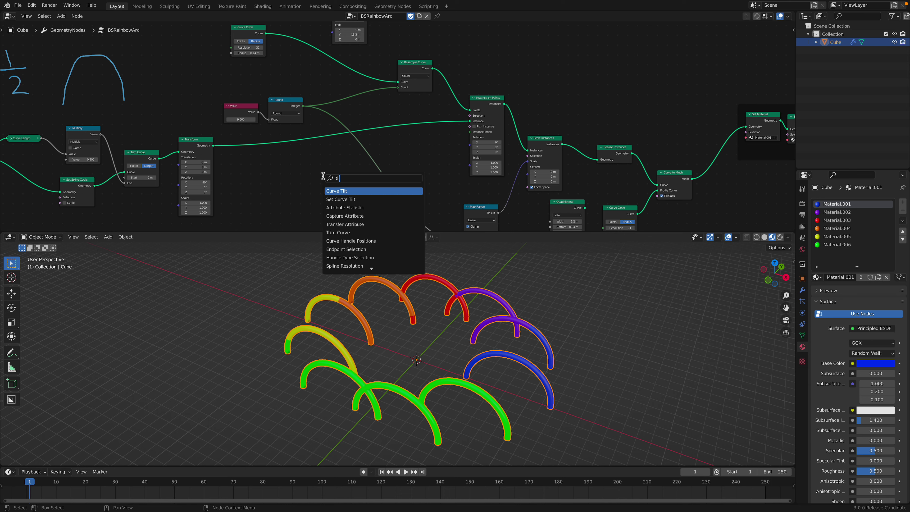
key("Return")
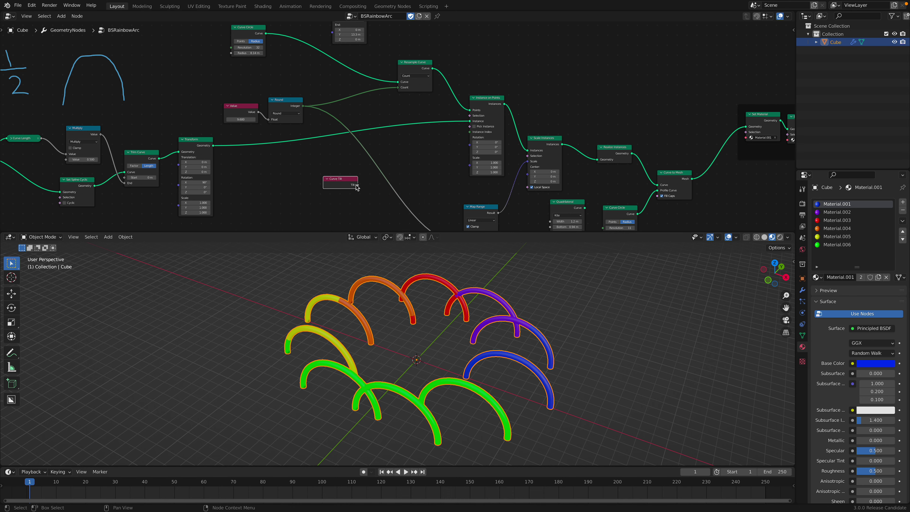
left_click_drag(470, 147, 443, 154)
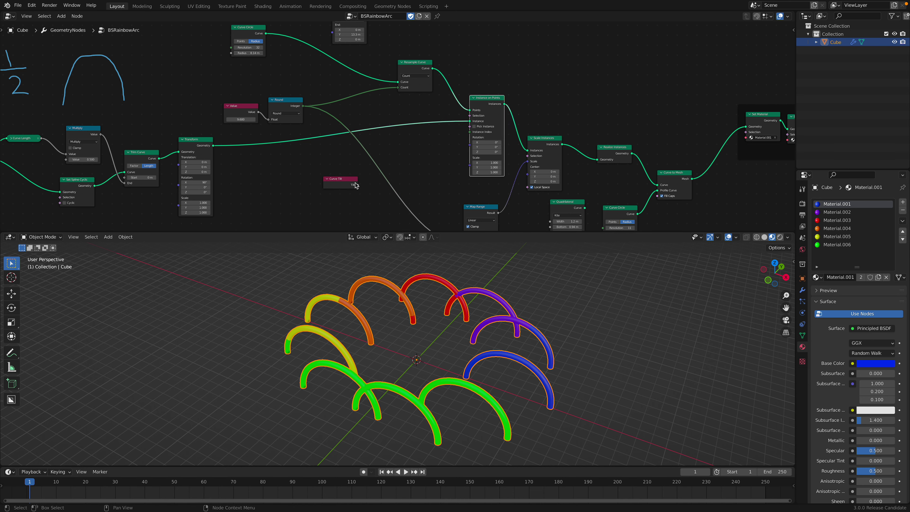
left_click_drag(352, 183, 324, 182)
scroll(312, 192, "up", 2)
middle_click_drag(312, 192, 308, 162)
- Add a Curve Tangent node and connect its Tangent output to the Rotation input of Instance on Points
key("shift+a")
left_click(329, 188)
type("curve")
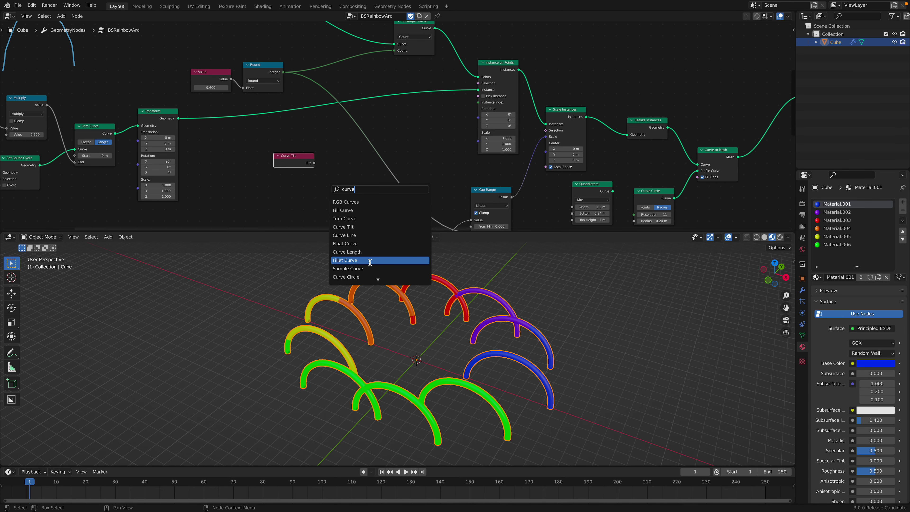
scroll(369, 273, "down", 3)
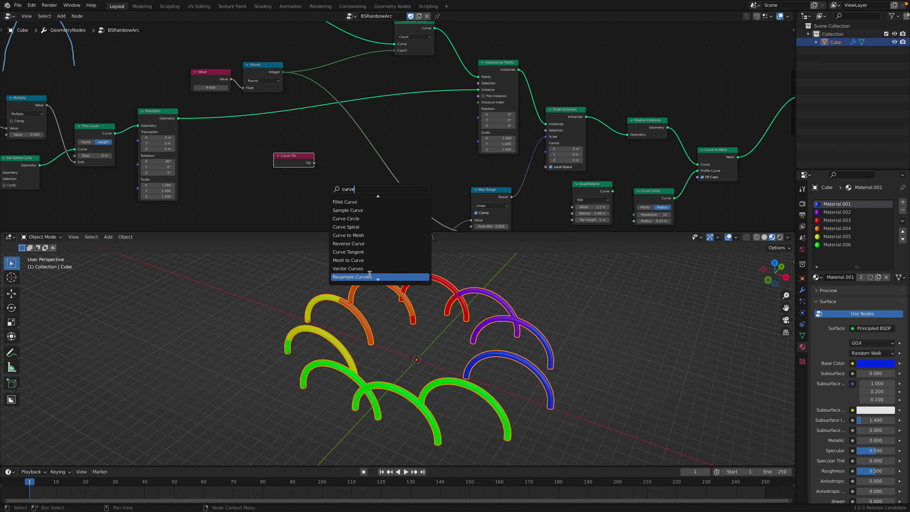
left_click(359, 252)
left_click(331, 205)
left_click_drag(331, 205, 478, 118)
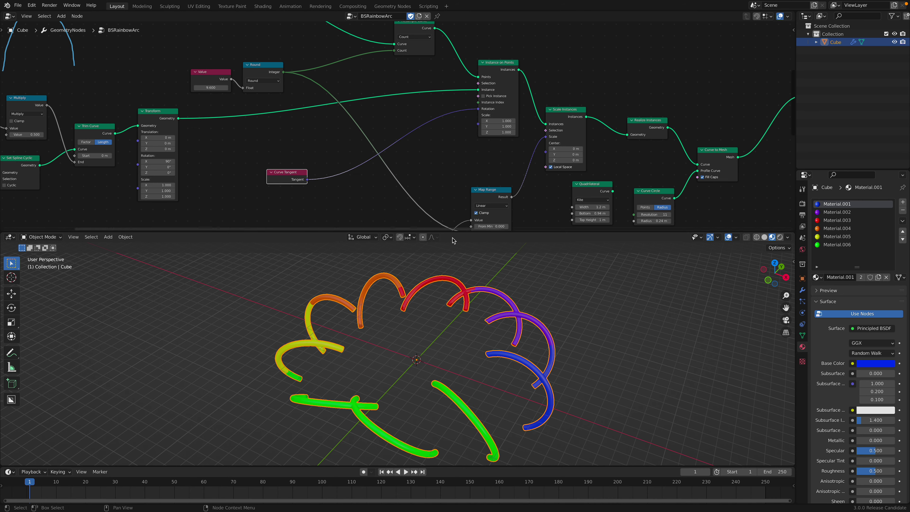
- Shift Curve Tangent aside and place an Align Euler to Vector node between it and Instance on Points
left_click_drag(280, 174, 240, 176)
key("shift+a")
left_click(287, 169)
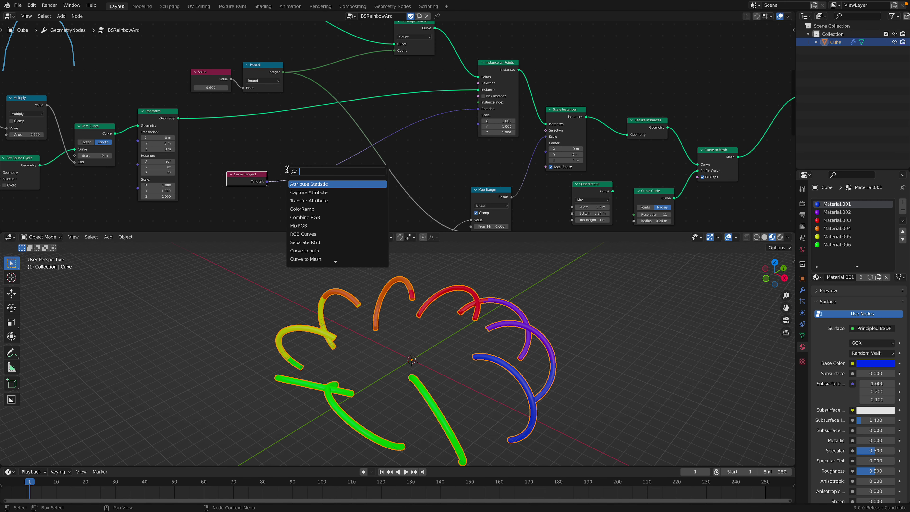
type("eul")
key("Down")
key("Return")
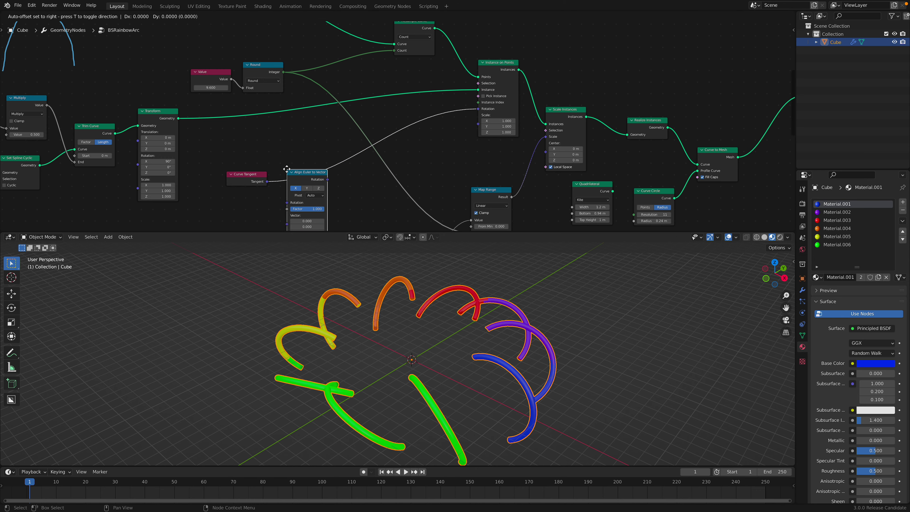
left_click(290, 188)
middle_click_drag(287, 170, 264, 133)
- Add a Vector Rotate node, park it unconnected below Curve Tangent, and reposition Align Euler to Vector
key("shift+a")
left_click(319, 165)
type("vec")
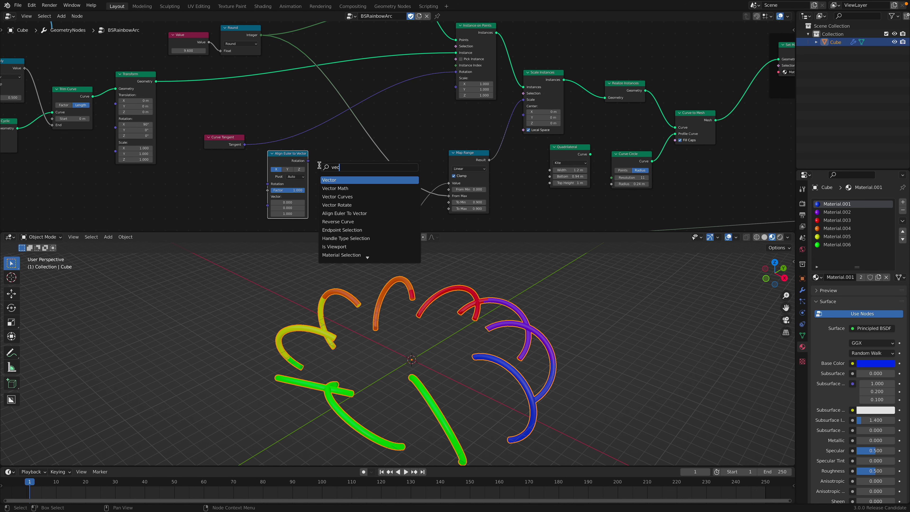
type("tor r")
key("Return")
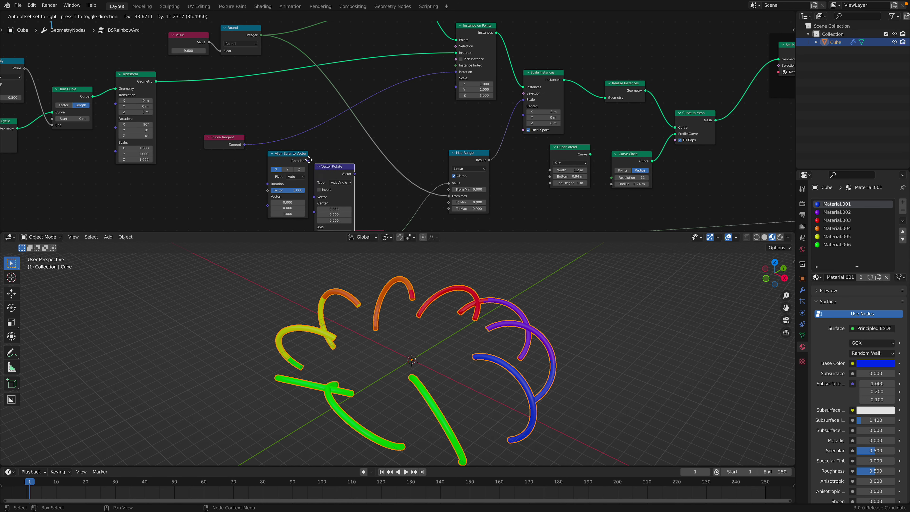
left_click(309, 156)
middle_click_drag(308, 156, 308, 112)
left_click_drag(287, 116, 261, 121)
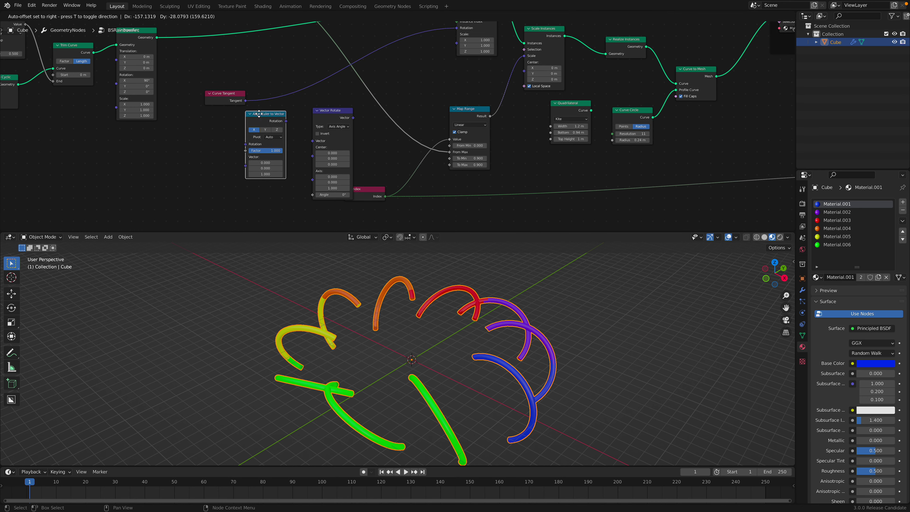
left_click_drag(331, 112, 192, 132)
left_click_drag(259, 120, 308, 115)
scroll(308, 117, "up", 1)
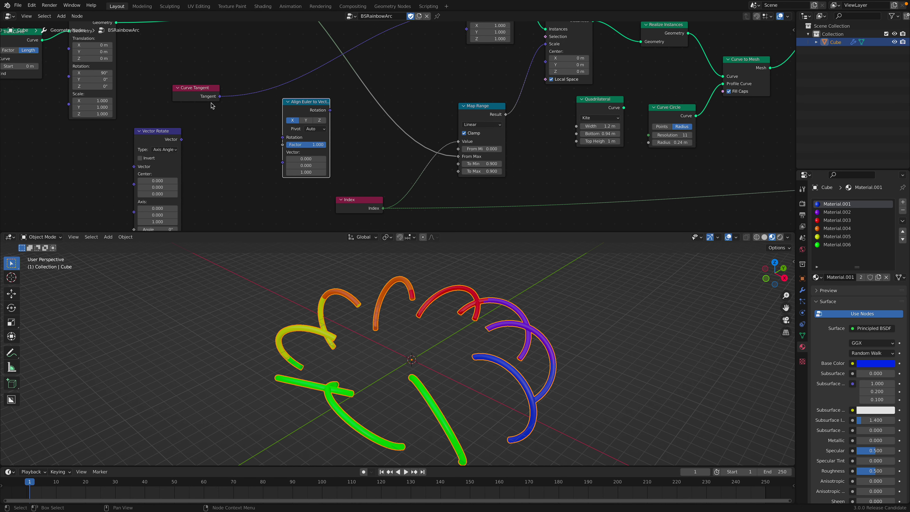
- Wire Curve Tangent through the Vector input of Align Euler to Vector into the instance rotation, save, and set the alignment axis to Y
left_click_drag(220, 97, 283, 163)
middle_click_drag(334, 111, 304, 177)
left_click_drag(304, 177, 354, 135)
left_click_drag(431, 80, 435, 77)
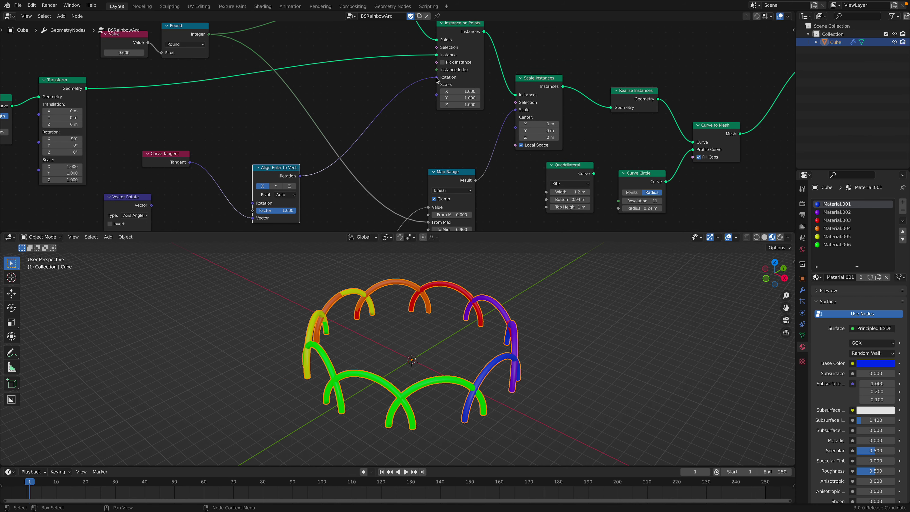
key("ctrl+s")
middle_click_drag(276, 187, 295, 176)
left_click(295, 176)
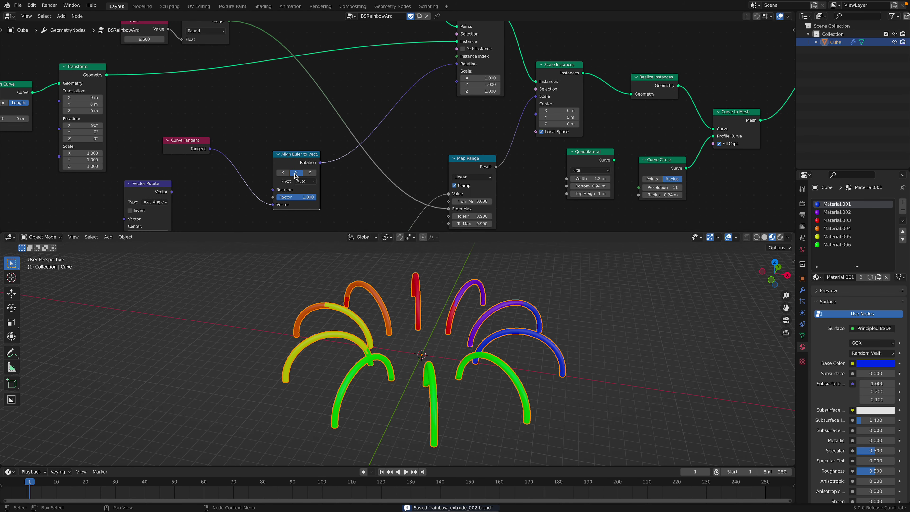
- Set the Curve Circle resolution to 38, raise the shared Value node to give about twenty arcs, and save the file
middle_click_drag(277, 93, 348, 238)
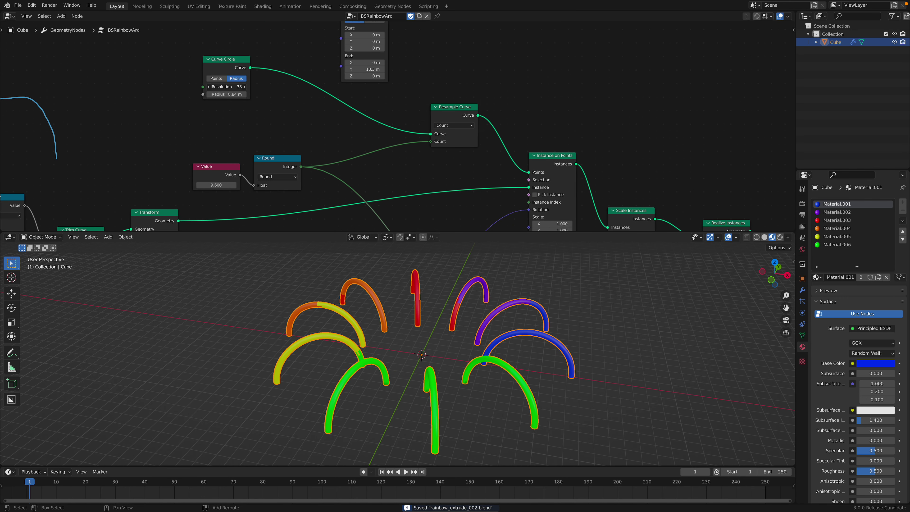
key("Return")
middle_click_drag(354, 119, 309, 118)
mouse_move(212, 162)
left_mouse_down()
mouse_move(262, 163)
mouse_move(227, 162)
left_mouse_up()
middle_click_drag(414, 355, 452, 416)
scroll(376, 180, "down", 5)
key("ctrl+s")
middle_click_drag(423, 351, 437, 316)
middle_click_drag(512, 136, 424, 149)
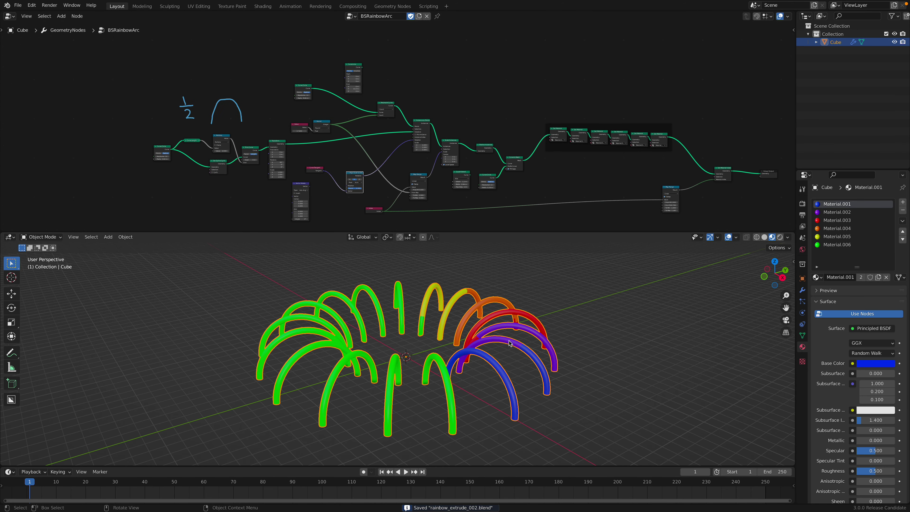
- Raise the arc-count Value node further until the ring is densely filled with arcs, and save the file
middle_click_drag(585, 194, 468, 200)
middle_click_drag(537, 130, 510, 109)
scroll(500, 114, "up", 1)
left_click_drag(486, 135, 488, 130)
middle_click_drag(498, 150, 567, 147)
scroll(575, 140, "down", 2)
mouse_move(535, 287)
middle_mouse_down()
mouse_move(567, 276)
mouse_move(544, 290)
middle_mouse_up()
scroll(280, 101, "up", 3)
left_click_drag(201, 138, 261, 139)
middle_click_drag(444, 362, 516, 360)
scroll(473, 316, "up", 5)
scroll(548, 329, "down", 8)
key("super+s")
- Set From Max of the Map Range feeding Set Material Index to 20000
middle_click_drag(450, 125, 393, 44)
scroll(502, 153, "up", 6)
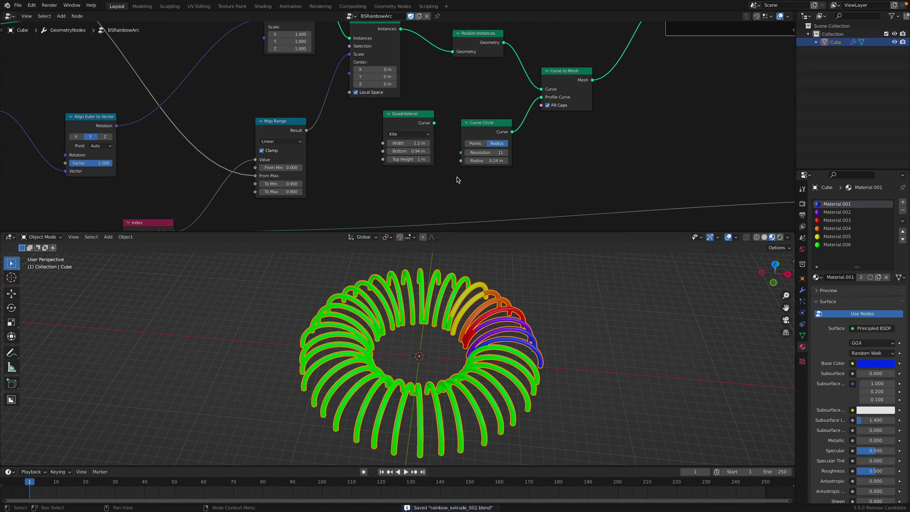
middle_click_drag(446, 179, 378, 100)
middle_click_drag(770, 55, 459, 116)
left_click_drag(479, 207, 489, 191)
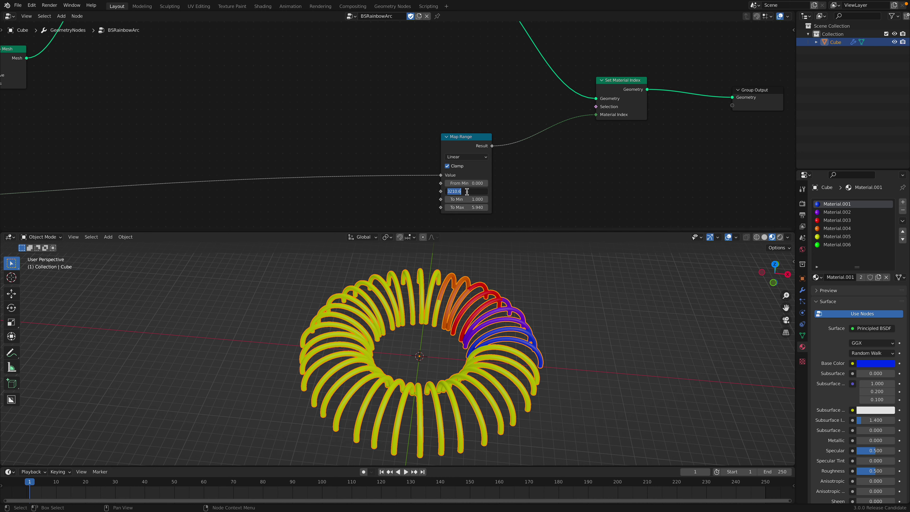
type("00")
key("Return")
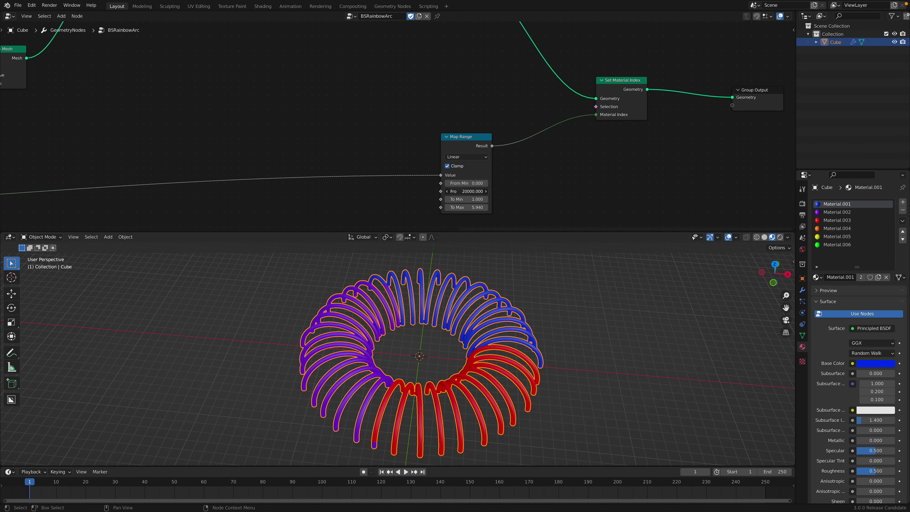
- Fine-tune the material Map Range to a From Max of about 18473.3 and a To Max of 11.580, and save the file
left_click_drag(466, 191, 465, 194)
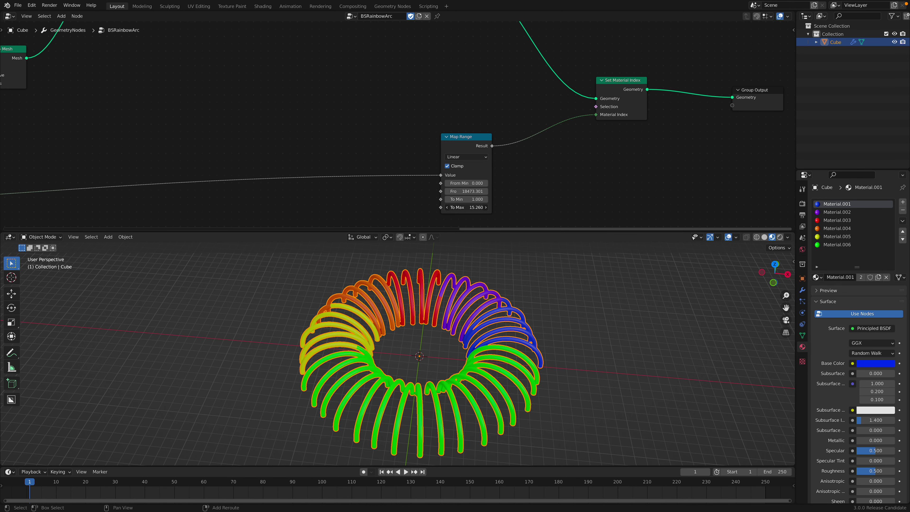
left_click_drag(466, 207, 477, 207)
middle_click_drag(504, 376, 398, 343)
key("ctrl+s")
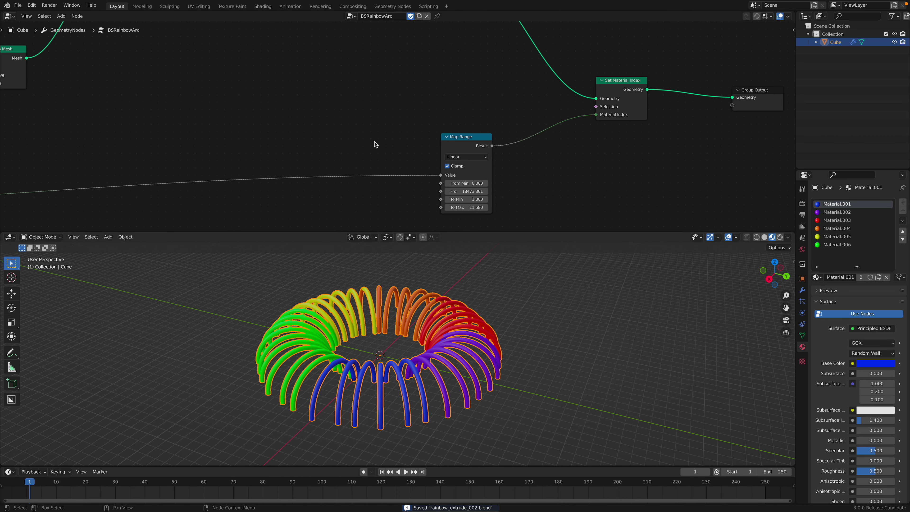
scroll(373, 145, "down", 10)
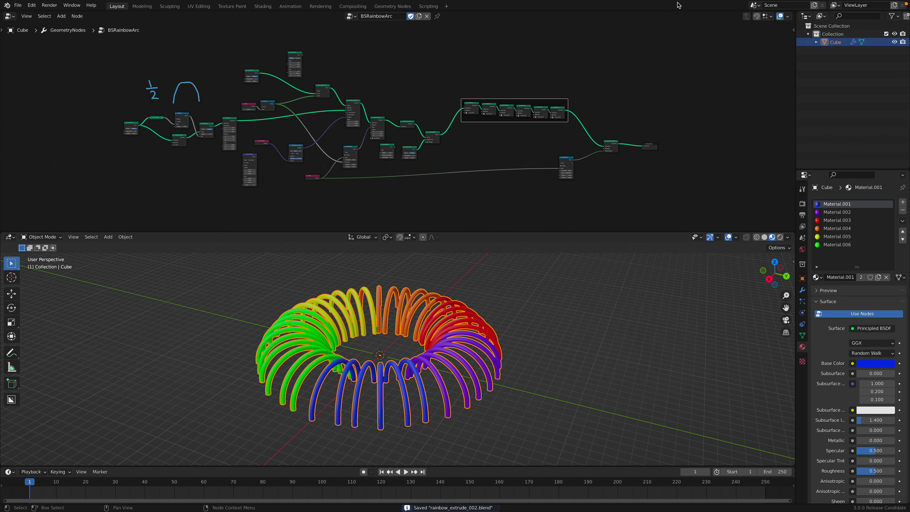